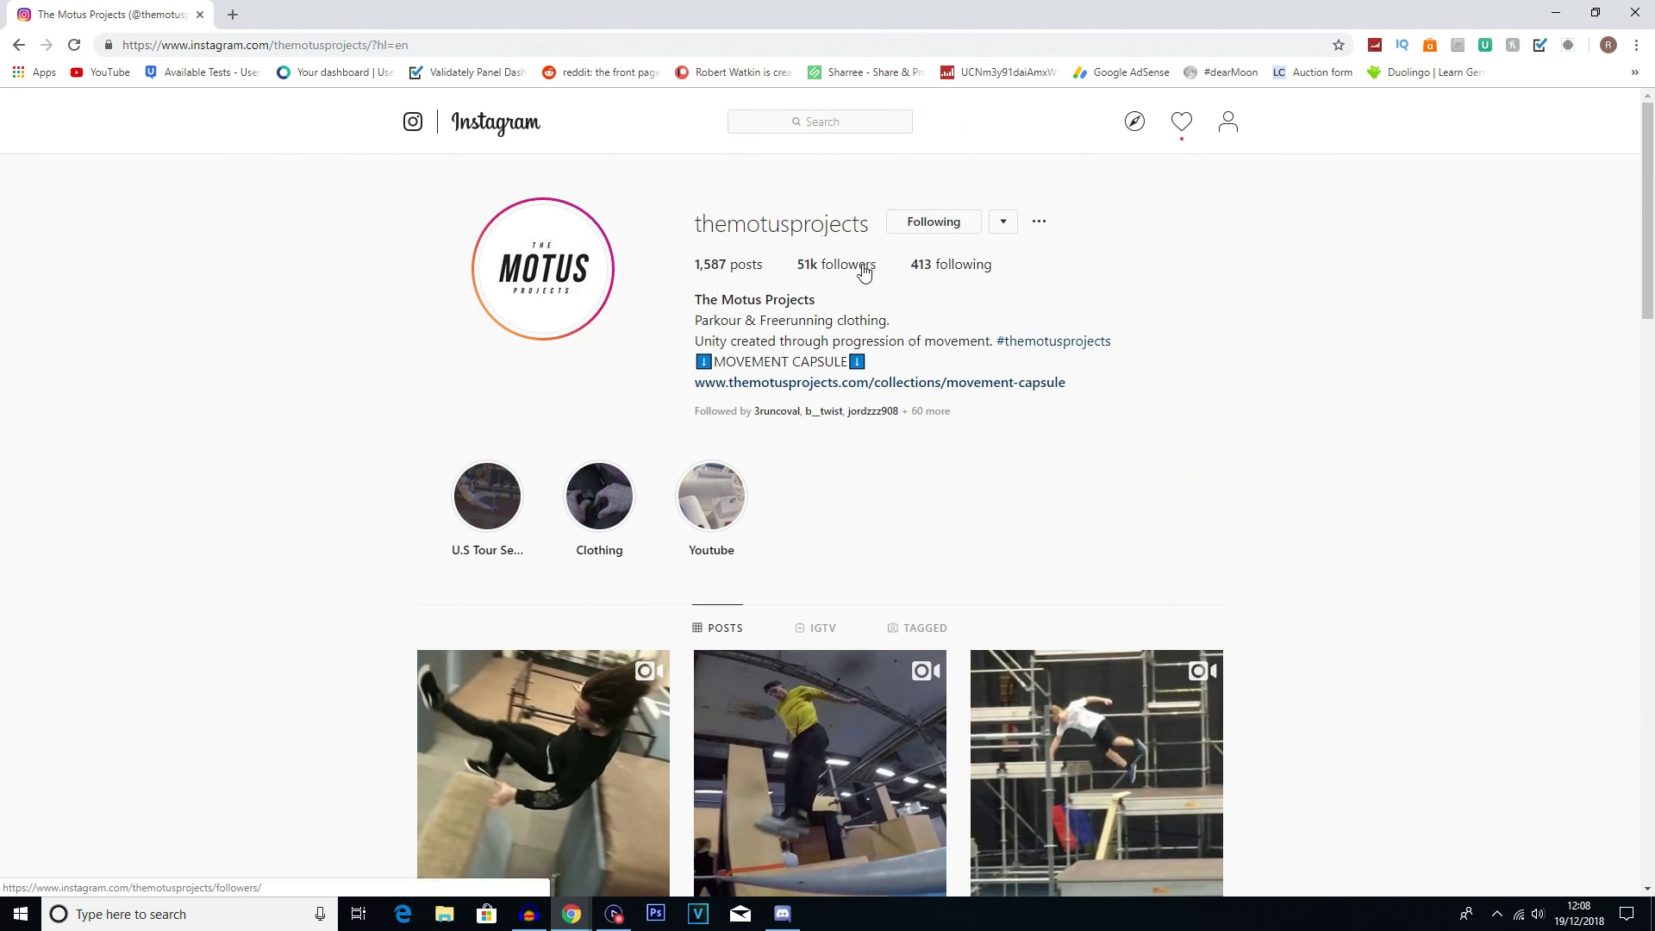
Open the top-right scaffolding parkour video post from the profile grid.
scroll(849, 309, "down", 5)
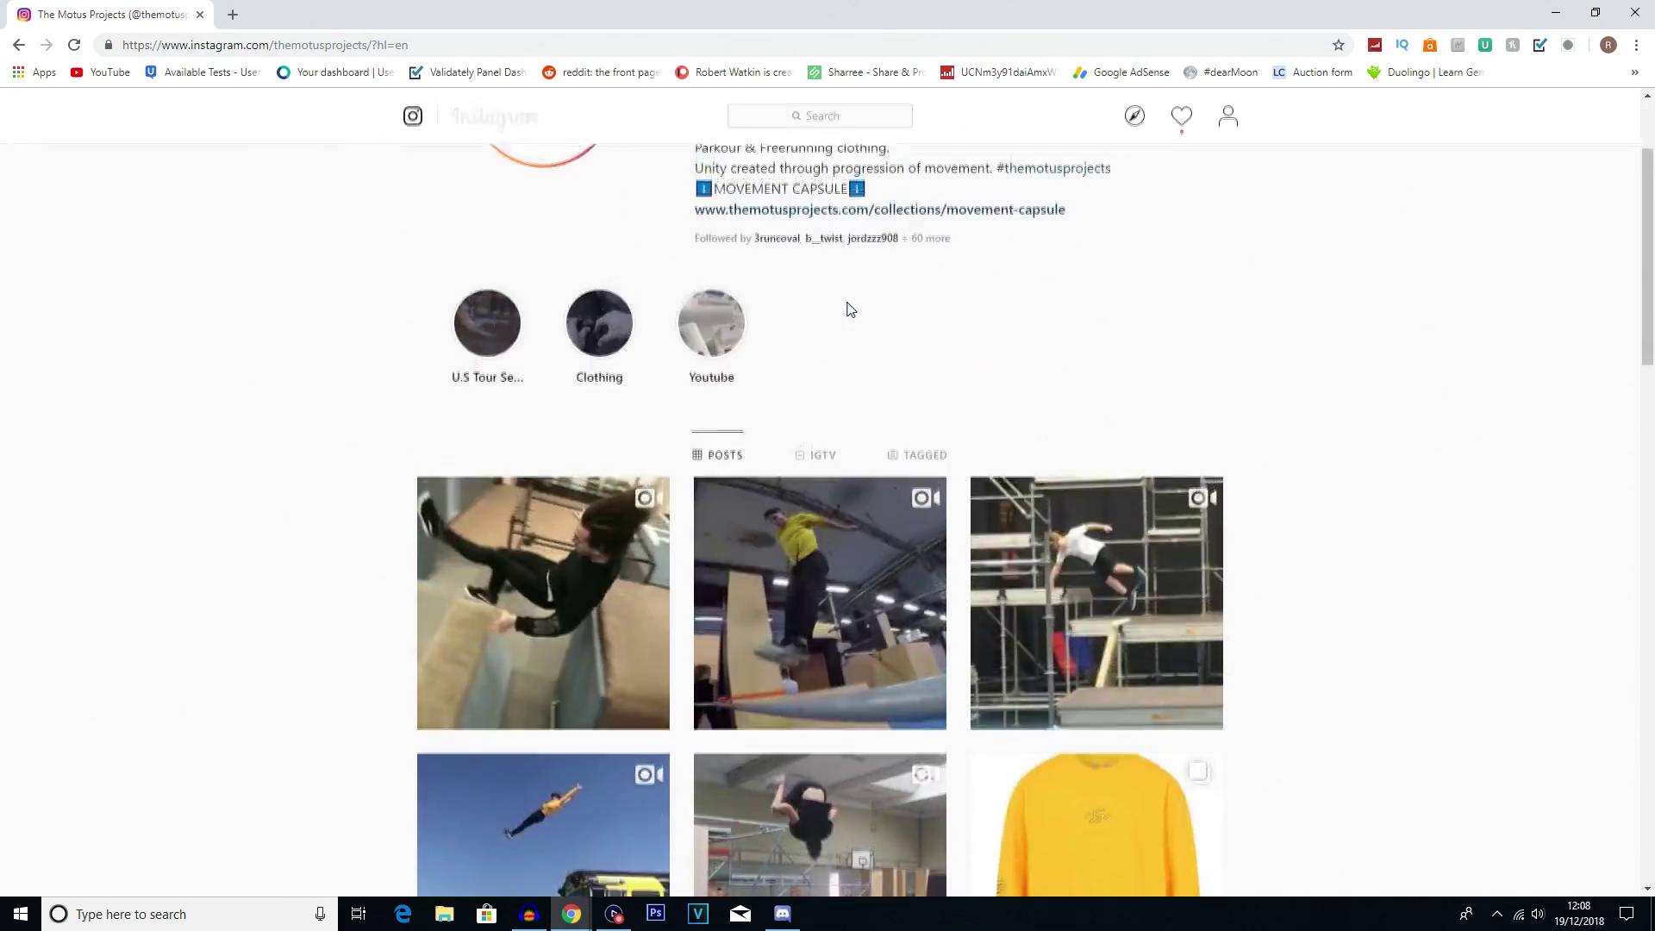
scroll(1050, 660, "down", 2)
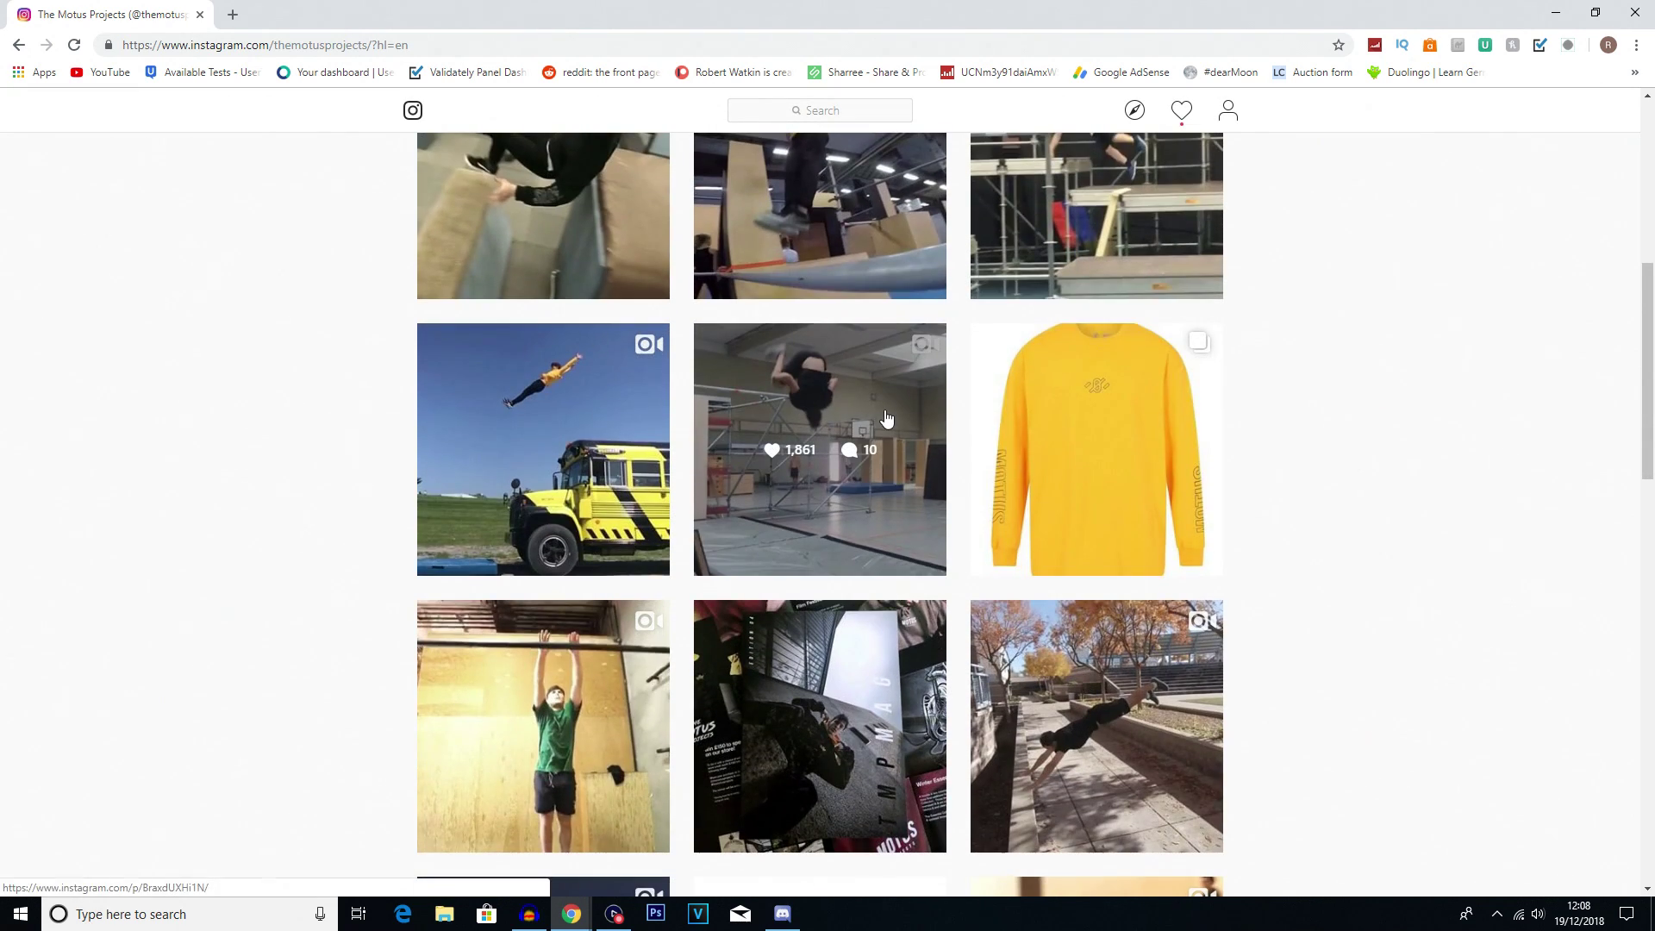
scroll(1467, 534, "up", 2)
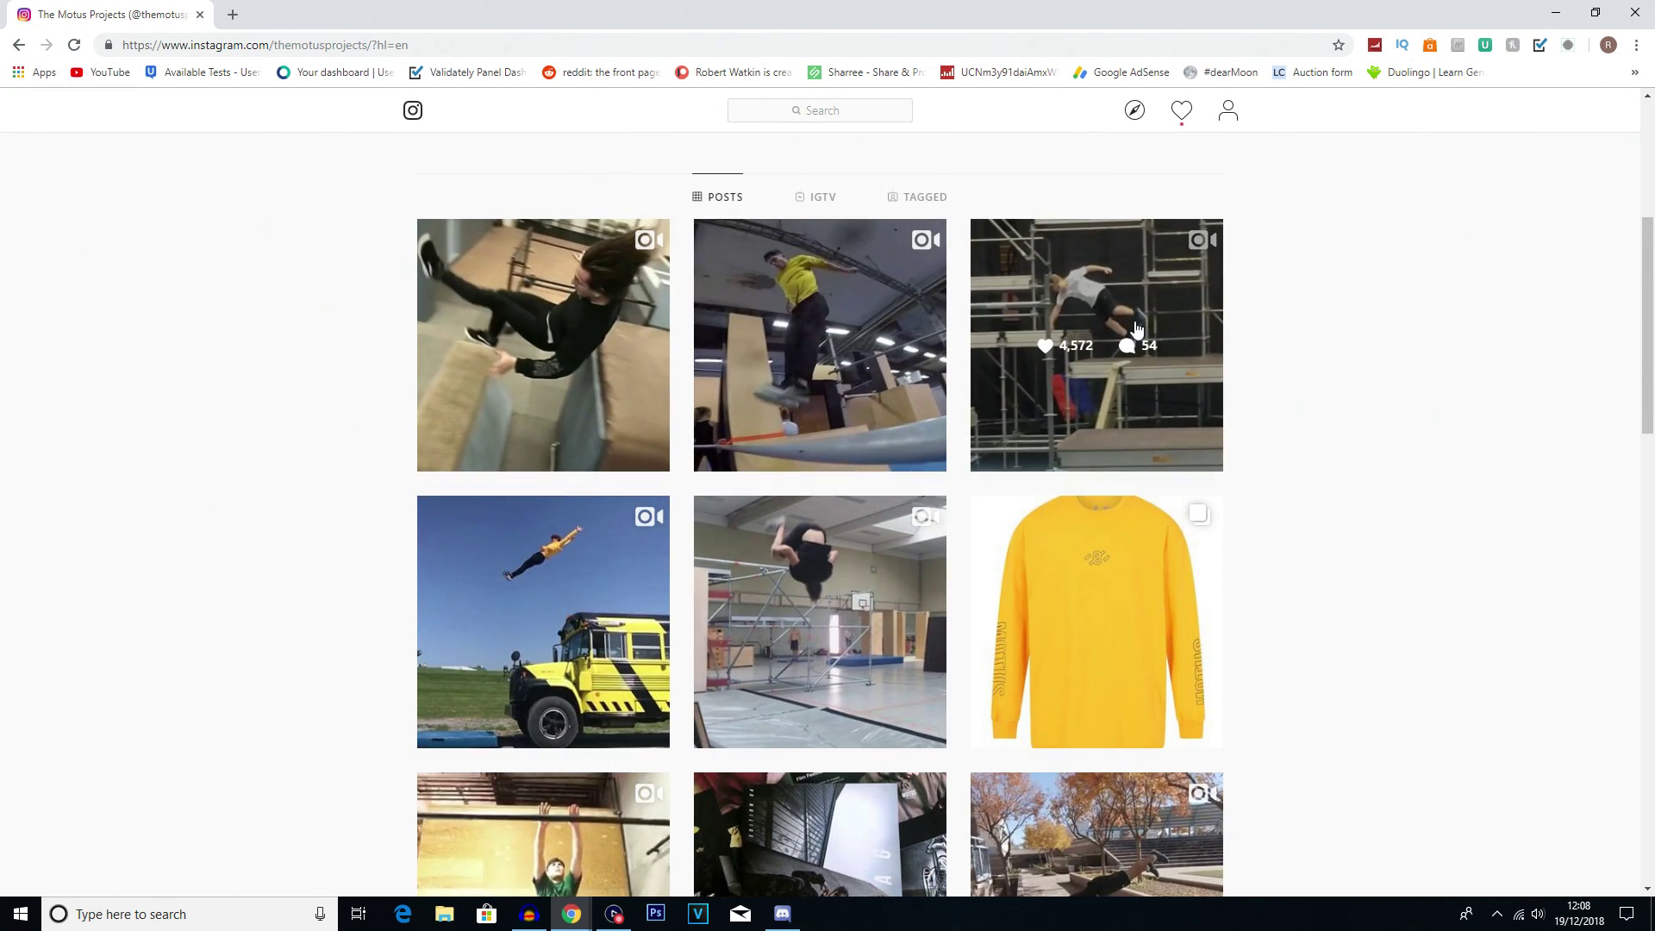
left_click(1186, 464)
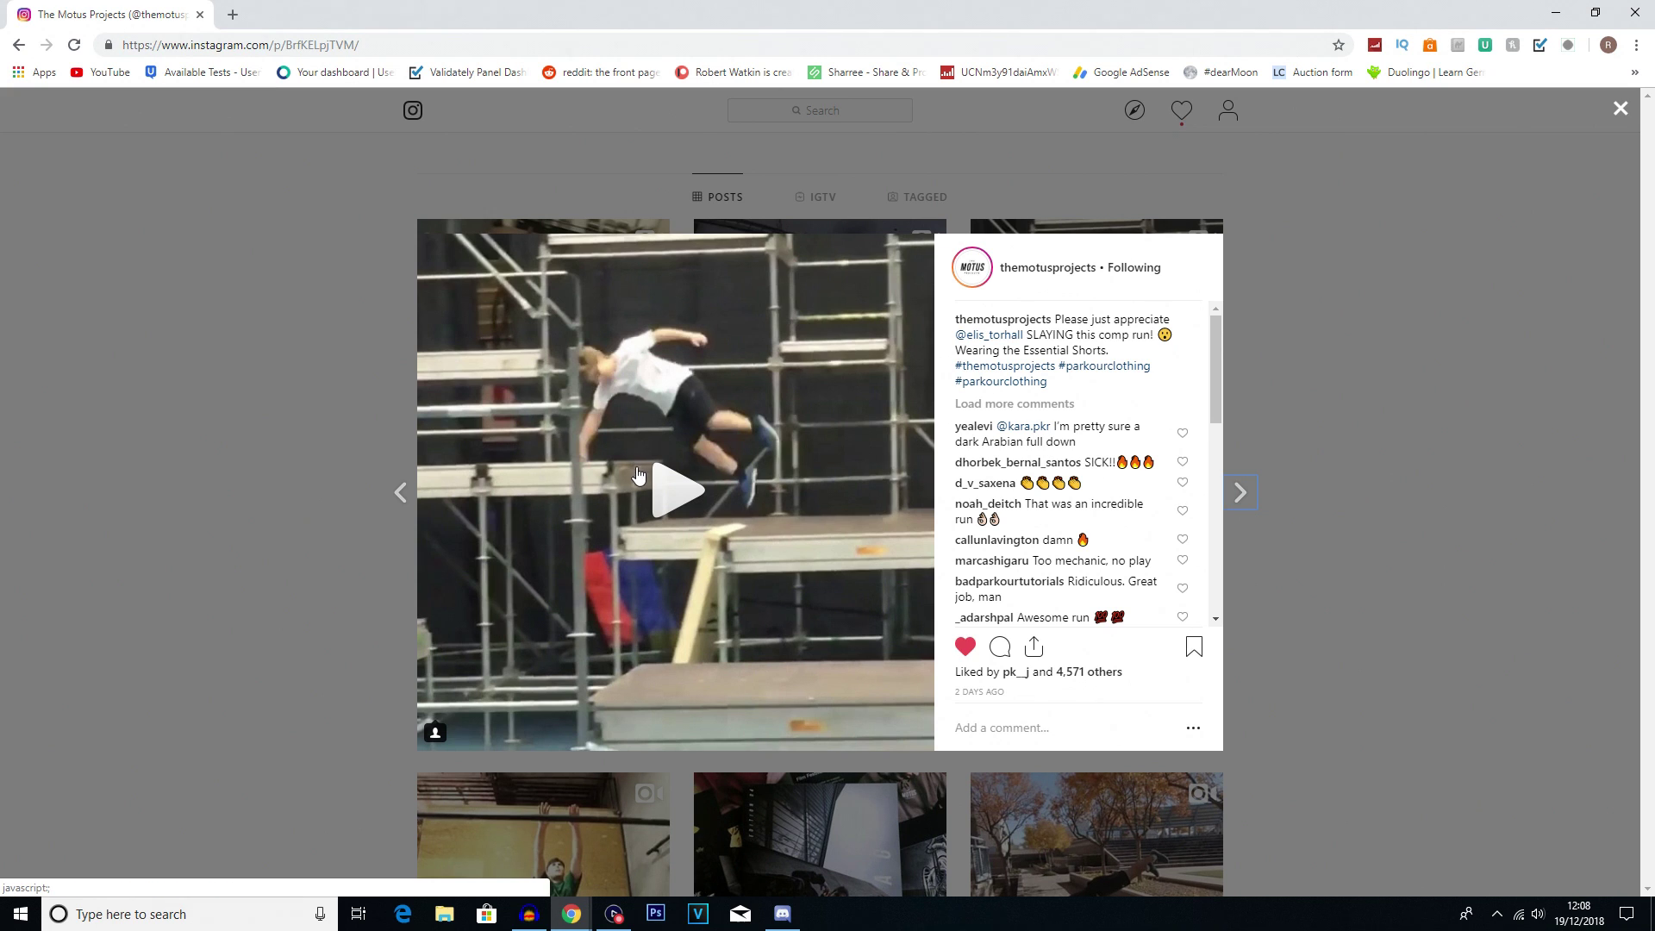
Play the post's video and turn the system volume down to 20.
left_click(691, 499)
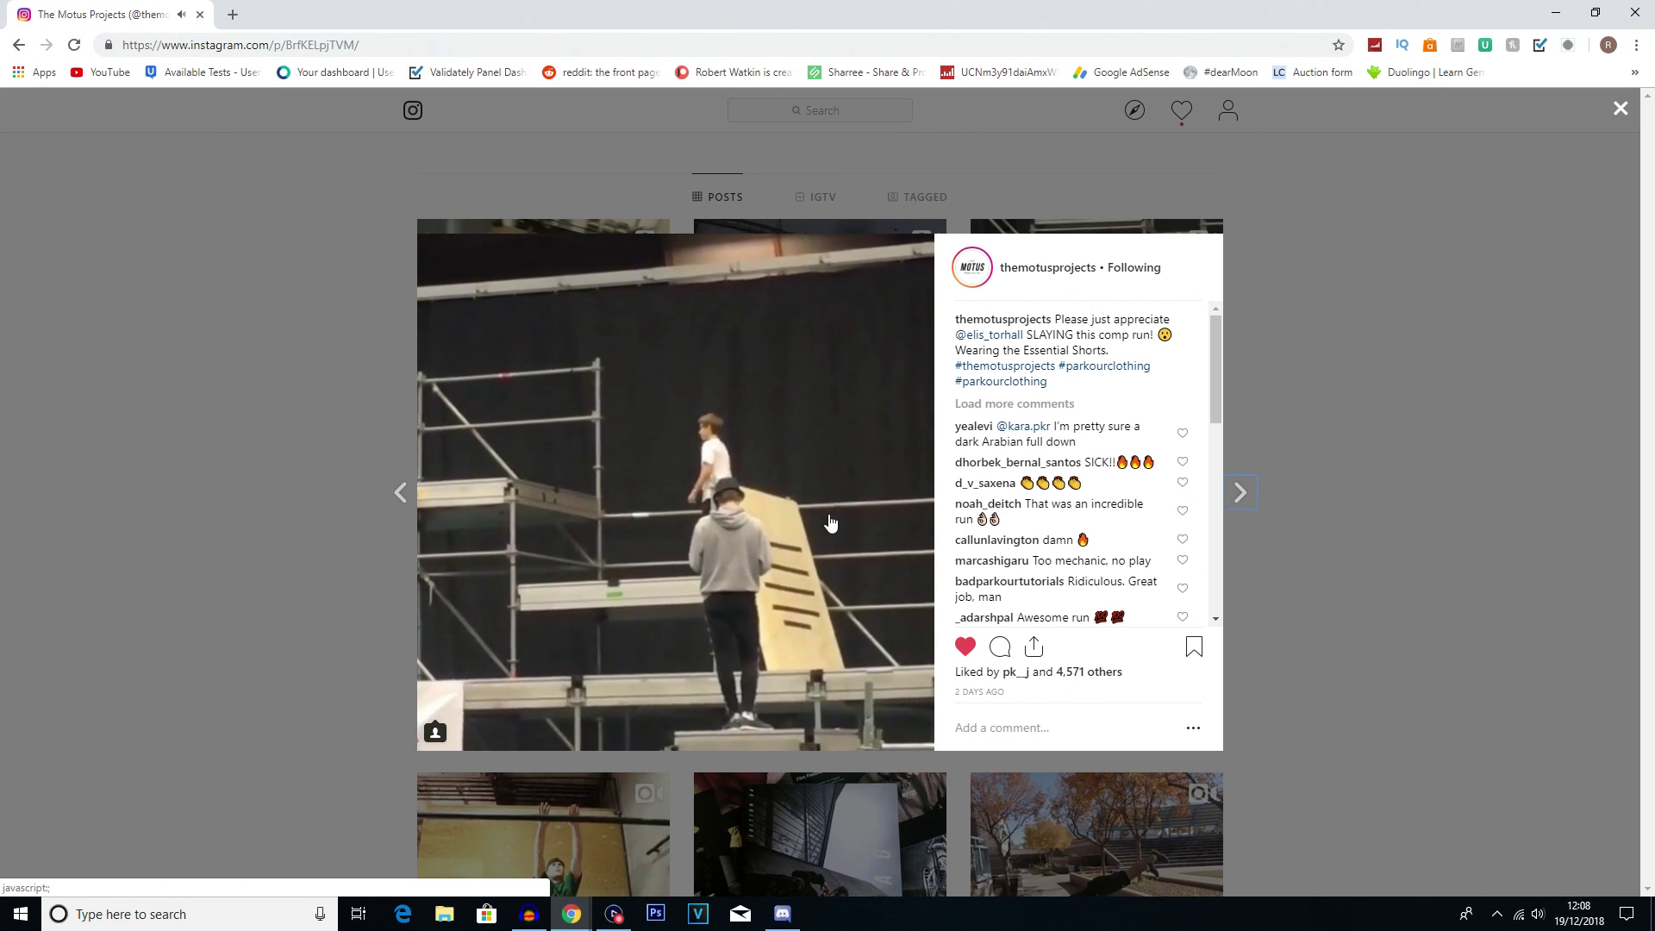
key("XF86AudioRaiseVolume")
key("XF86AudioLowerVolume")
key("XF86AudioLowerVolume")
key("XF86AudioLowerVolume")
key("XF86AudioLowerVolume")
key("XF86AudioLowerVolume")
key("XF86AudioLowerVolume")
key("XF86AudioLowerVolume")
key("XF86AudioLowerVolume")
key("XF86AudioLowerVolume")
key("XF86AudioLowerVolume")
key("XF86AudioLowerVolume")
key("XF86AudioLowerVolume")
key("XF86AudioLowerVolume")
key("XF86AudioLowerVolume")
key("XF86AudioLowerVolume")
key("XF86AudioLowerVolume")
key("XF86AudioLowerVolume")
key("XF86AudioLowerVolume")
key("XF86AudioLowerVolume")
key("XF86AudioLowerVolume")
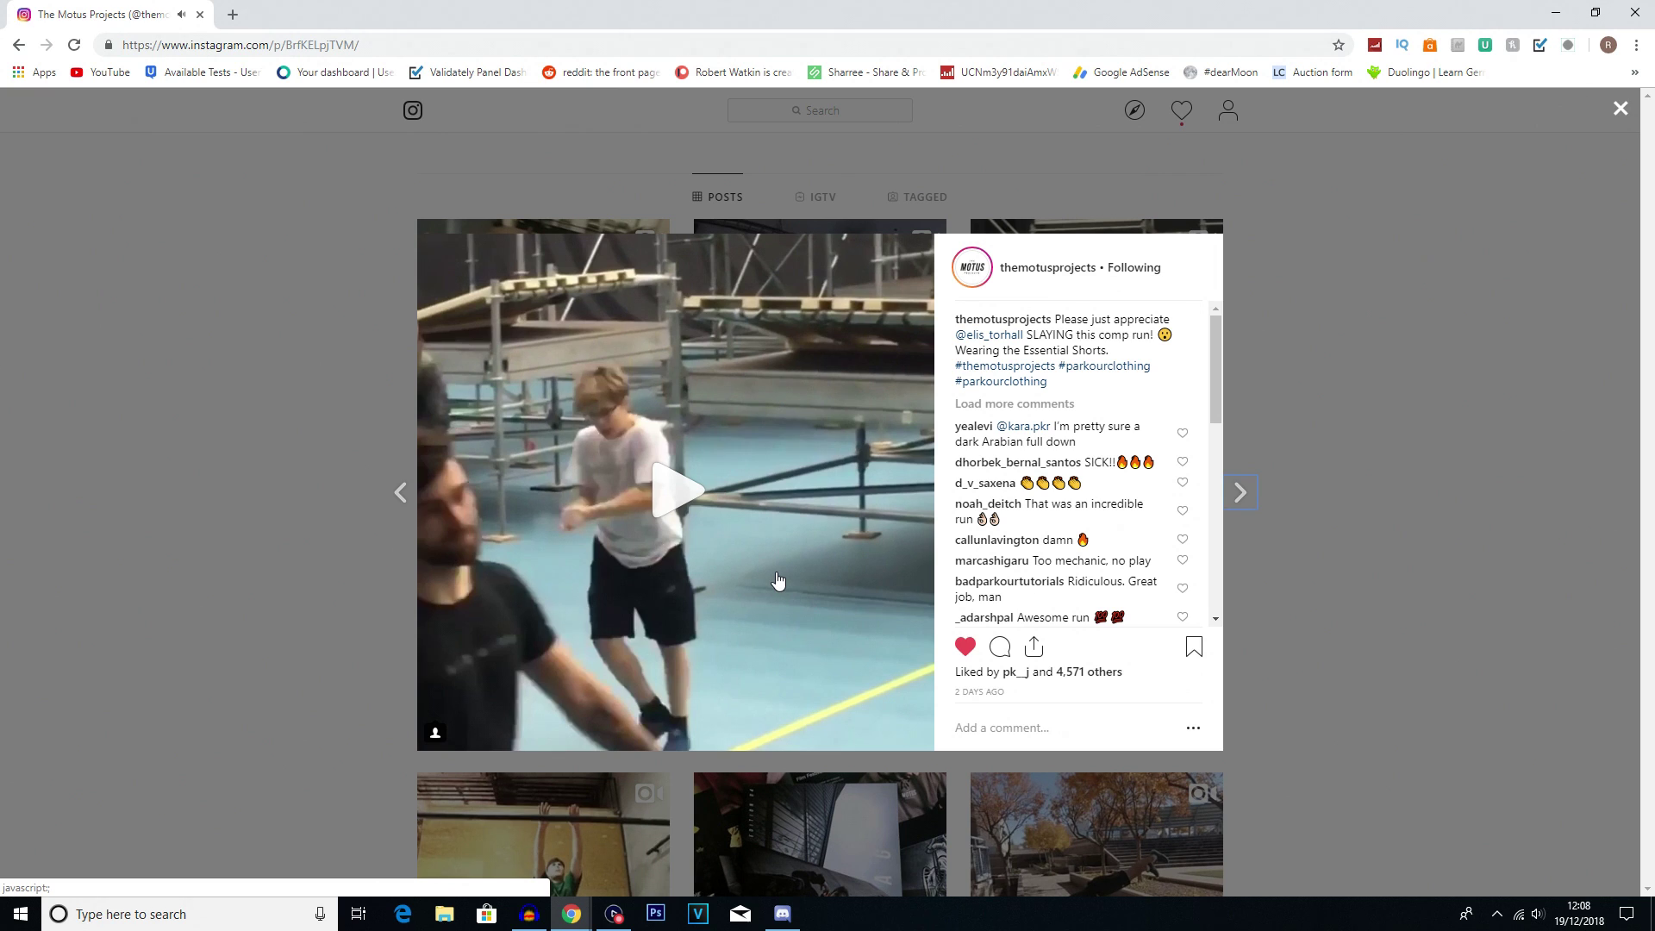
Inspect the video's page element in DevTools and widen the inspector panel.
right_click(822, 334)
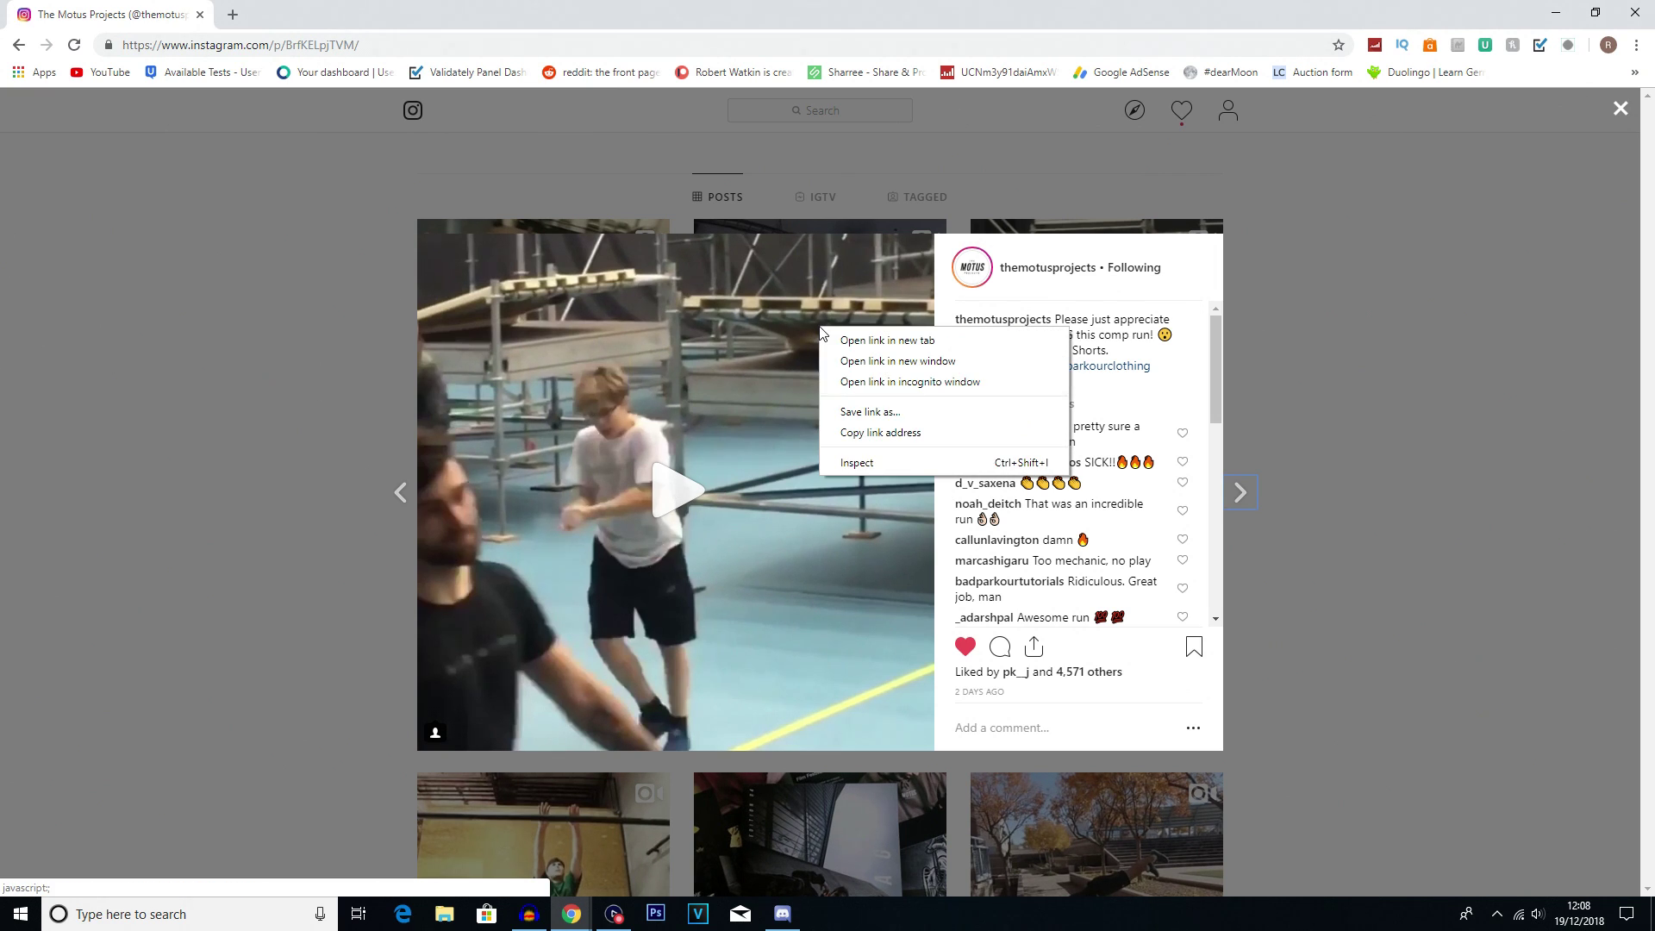
left_click(858, 463)
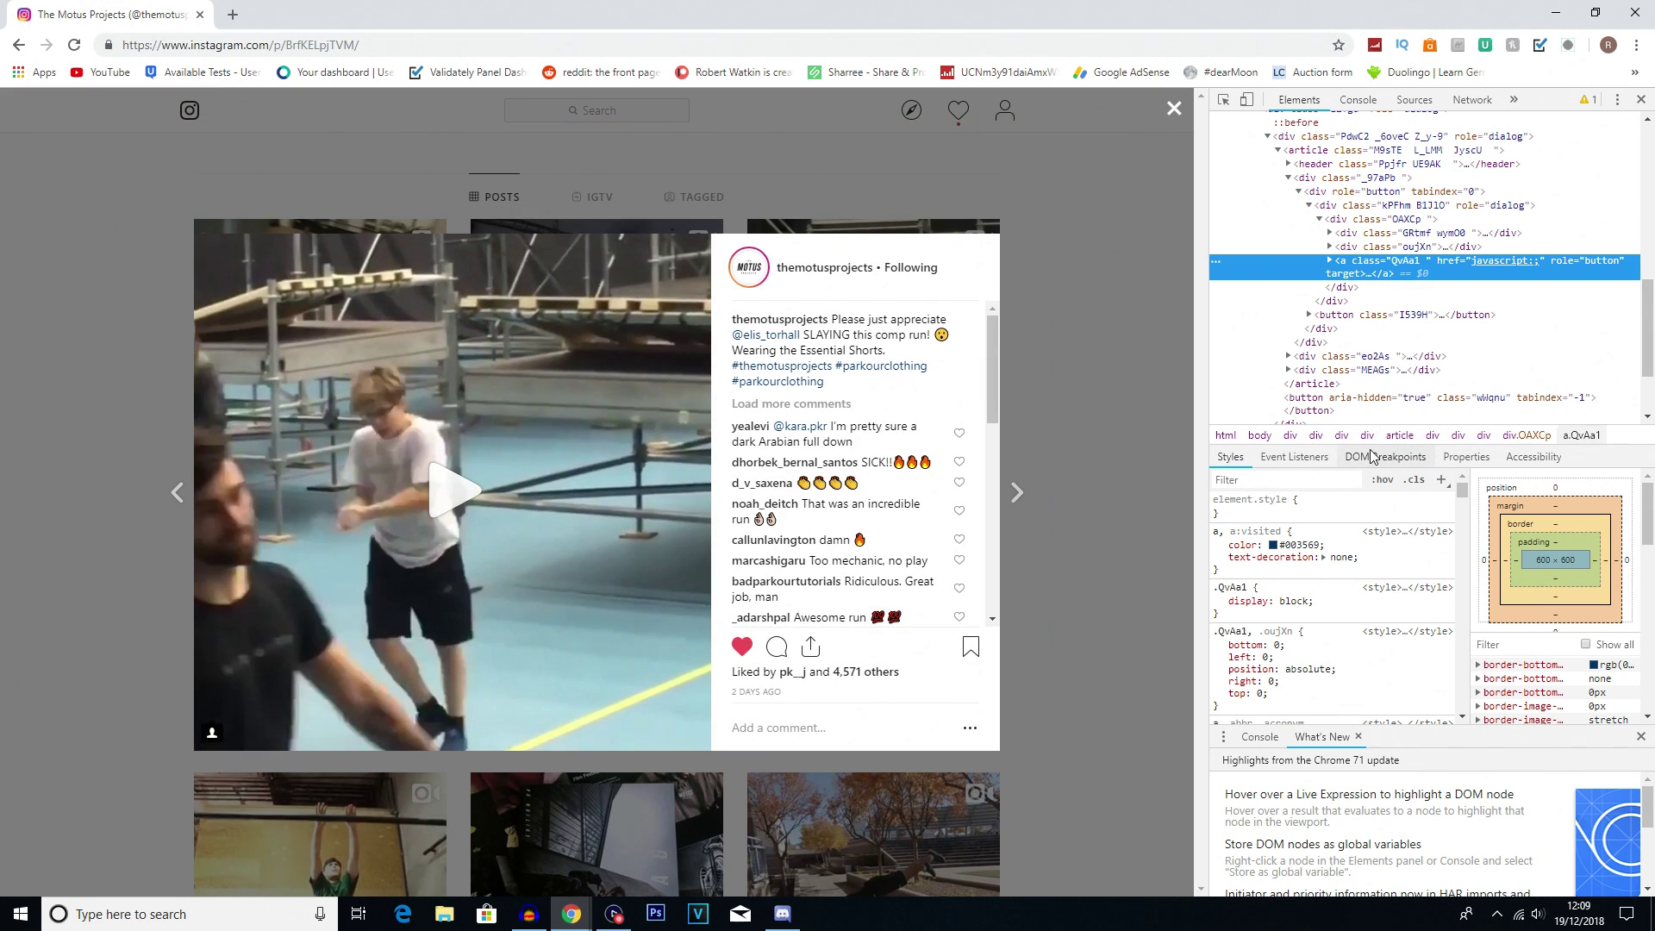
left_click_drag(1205, 474, 983, 470)
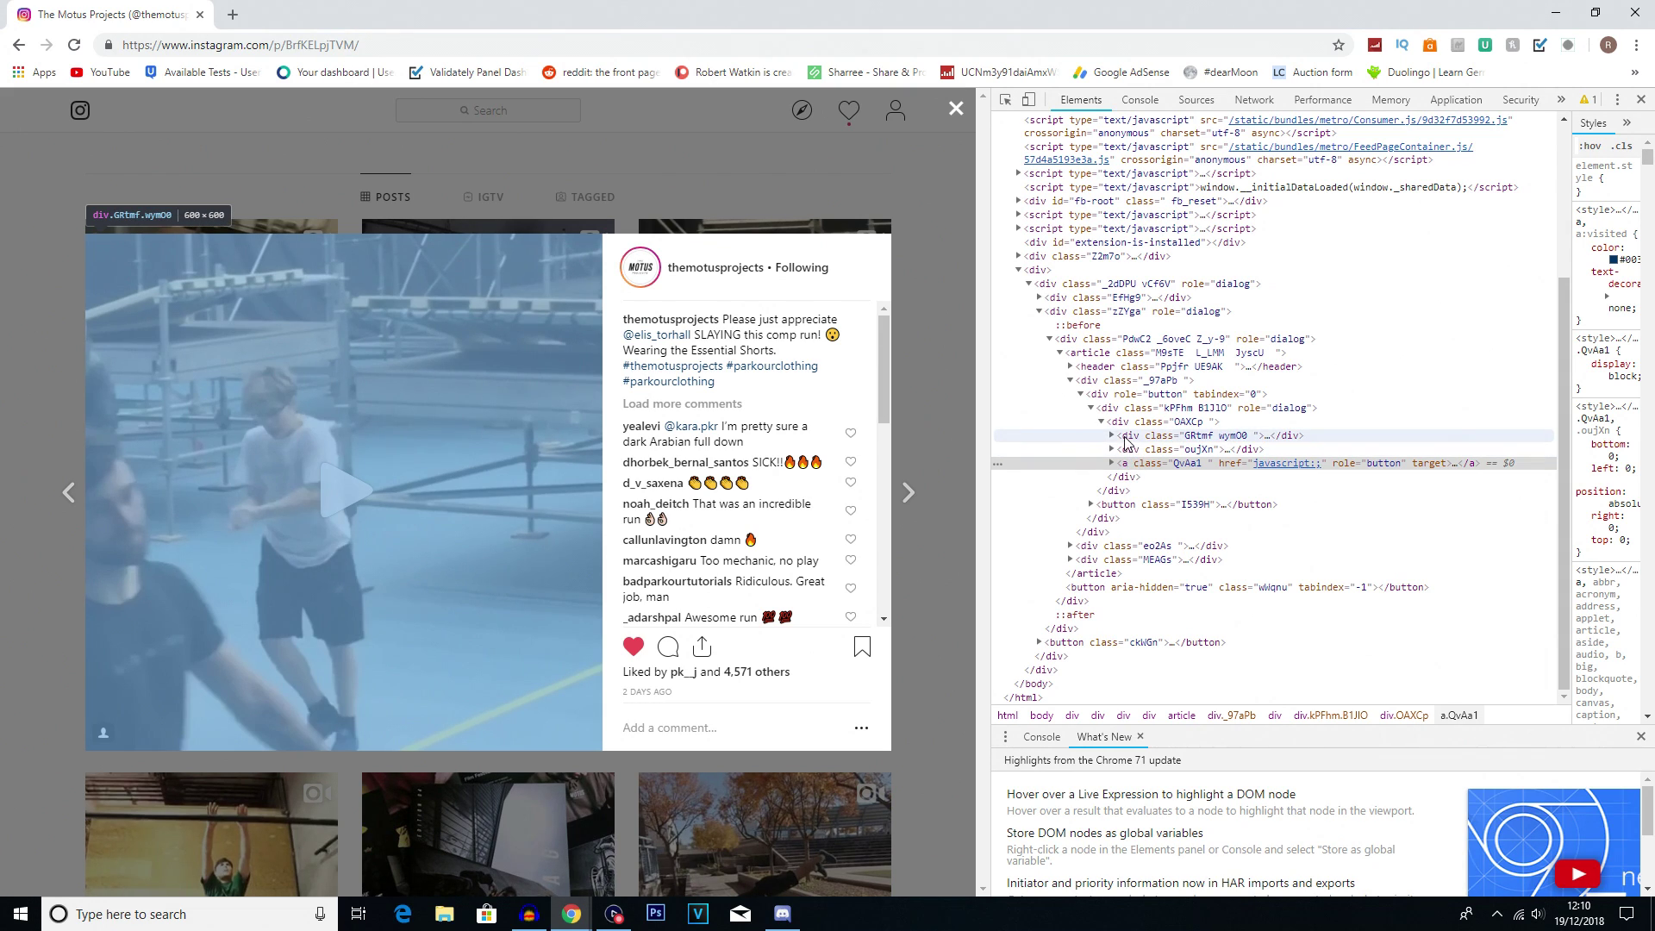
Expand div.GRtmf and div._5wCQW to reveal video.tWeCl and select its mp4 src URL.
left_click(1112, 438)
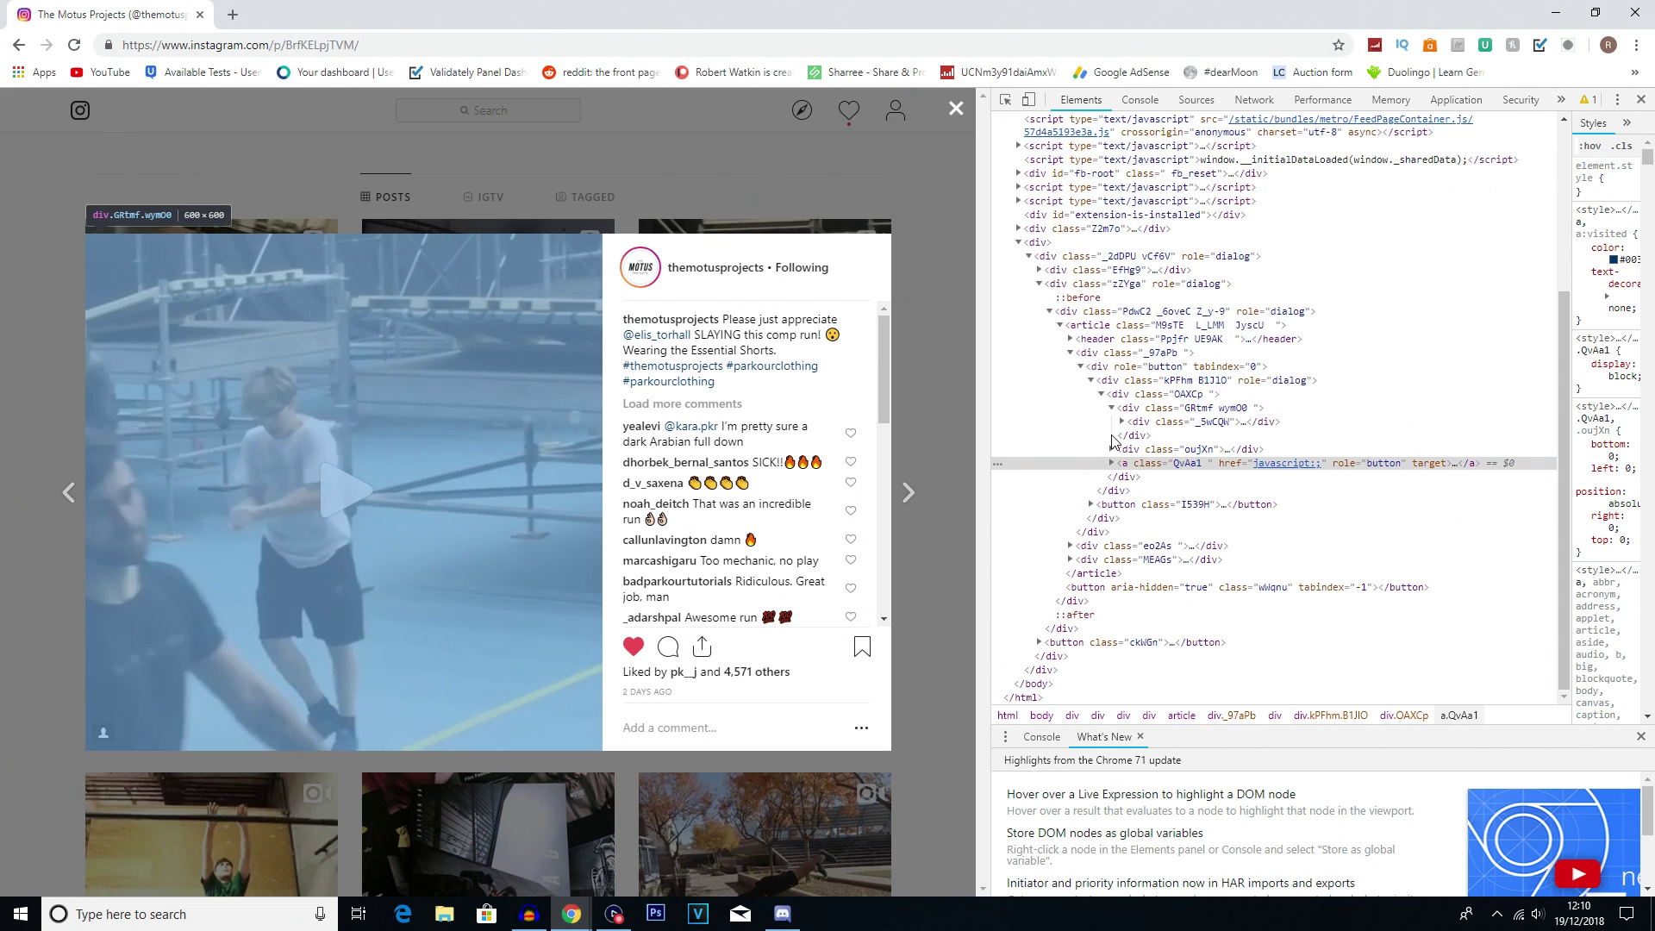
left_click(1122, 421)
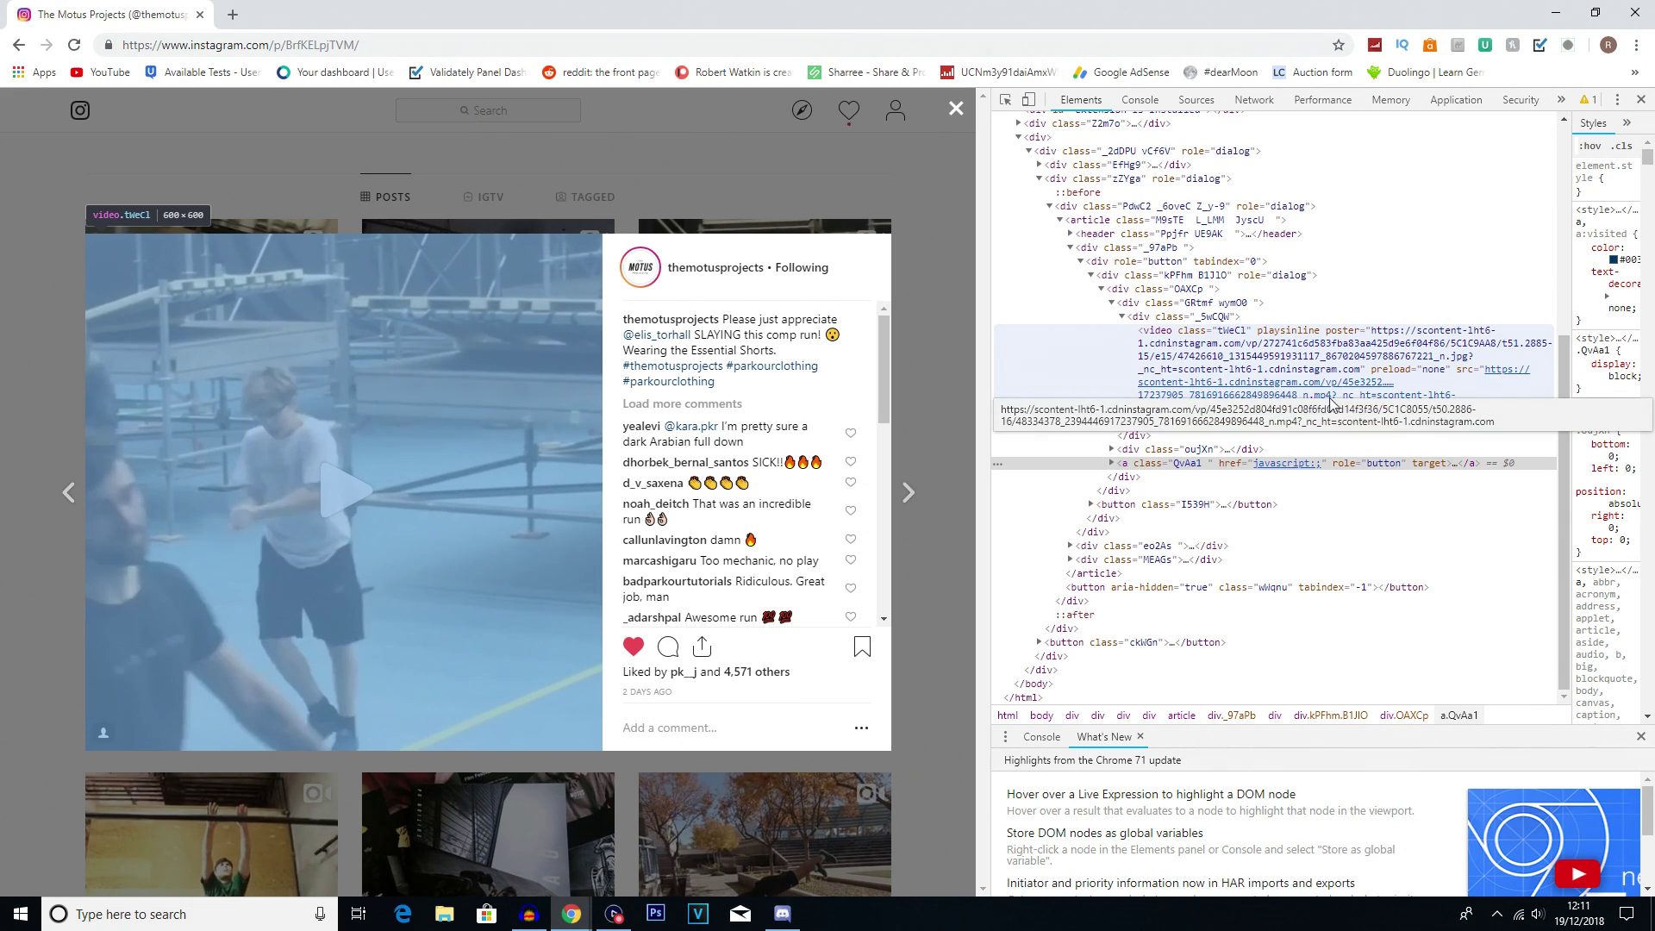
double_click(1330, 401)
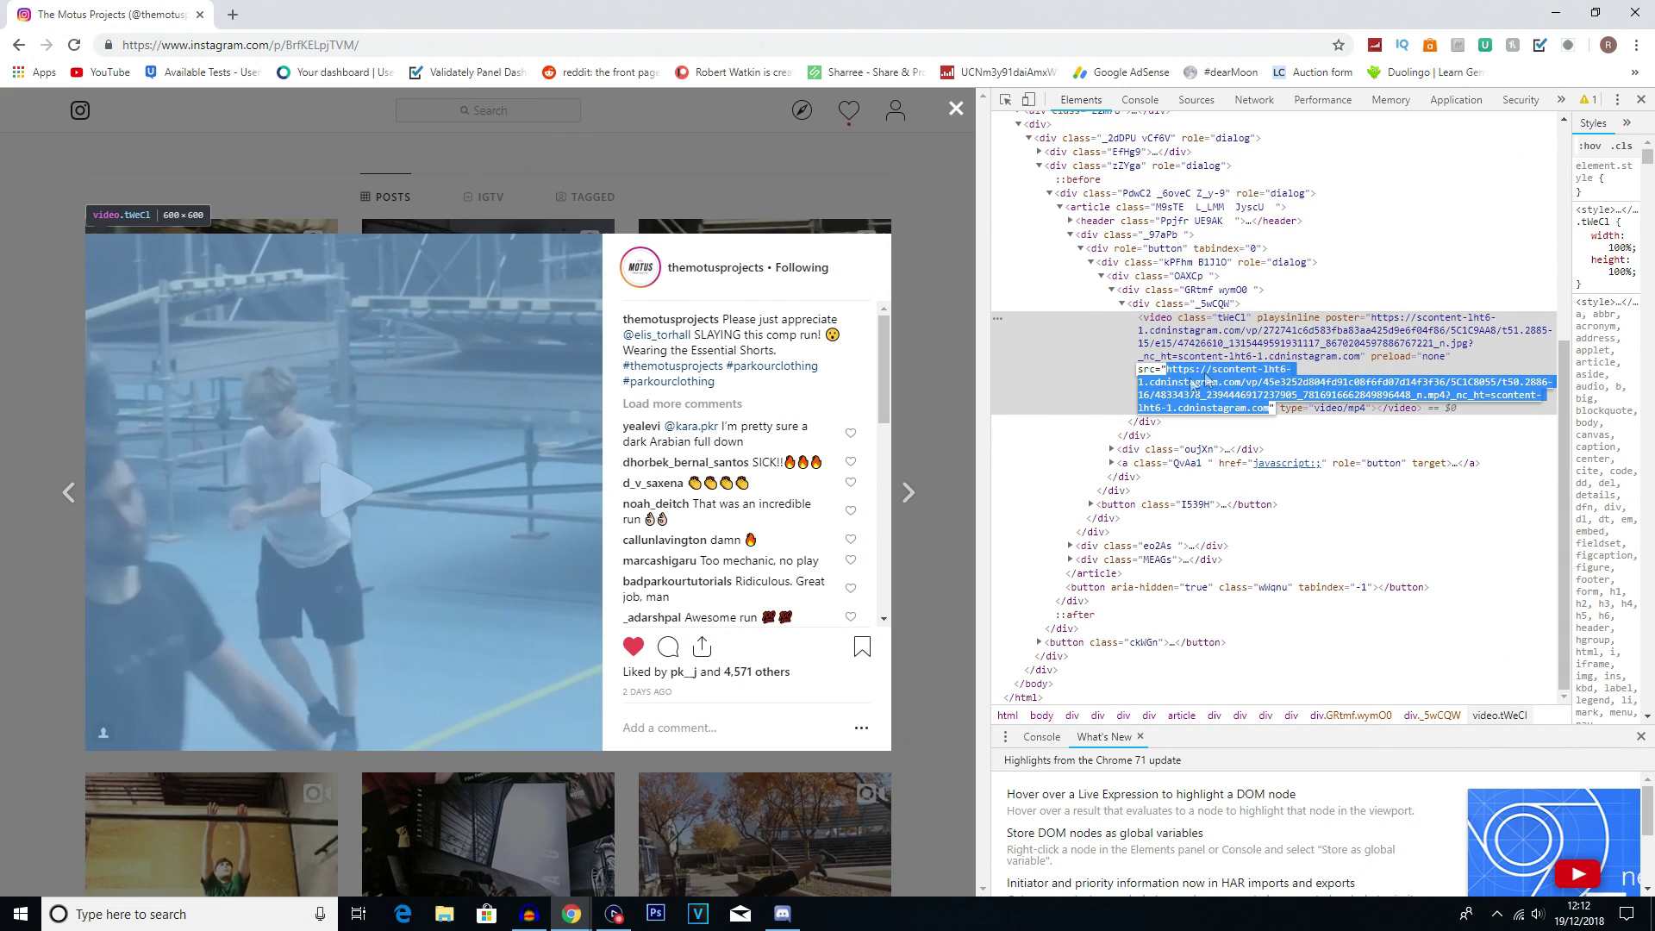
Copy the video's mp4 src URL, load it in a new tab, and pause playback.
right_click(1268, 386)
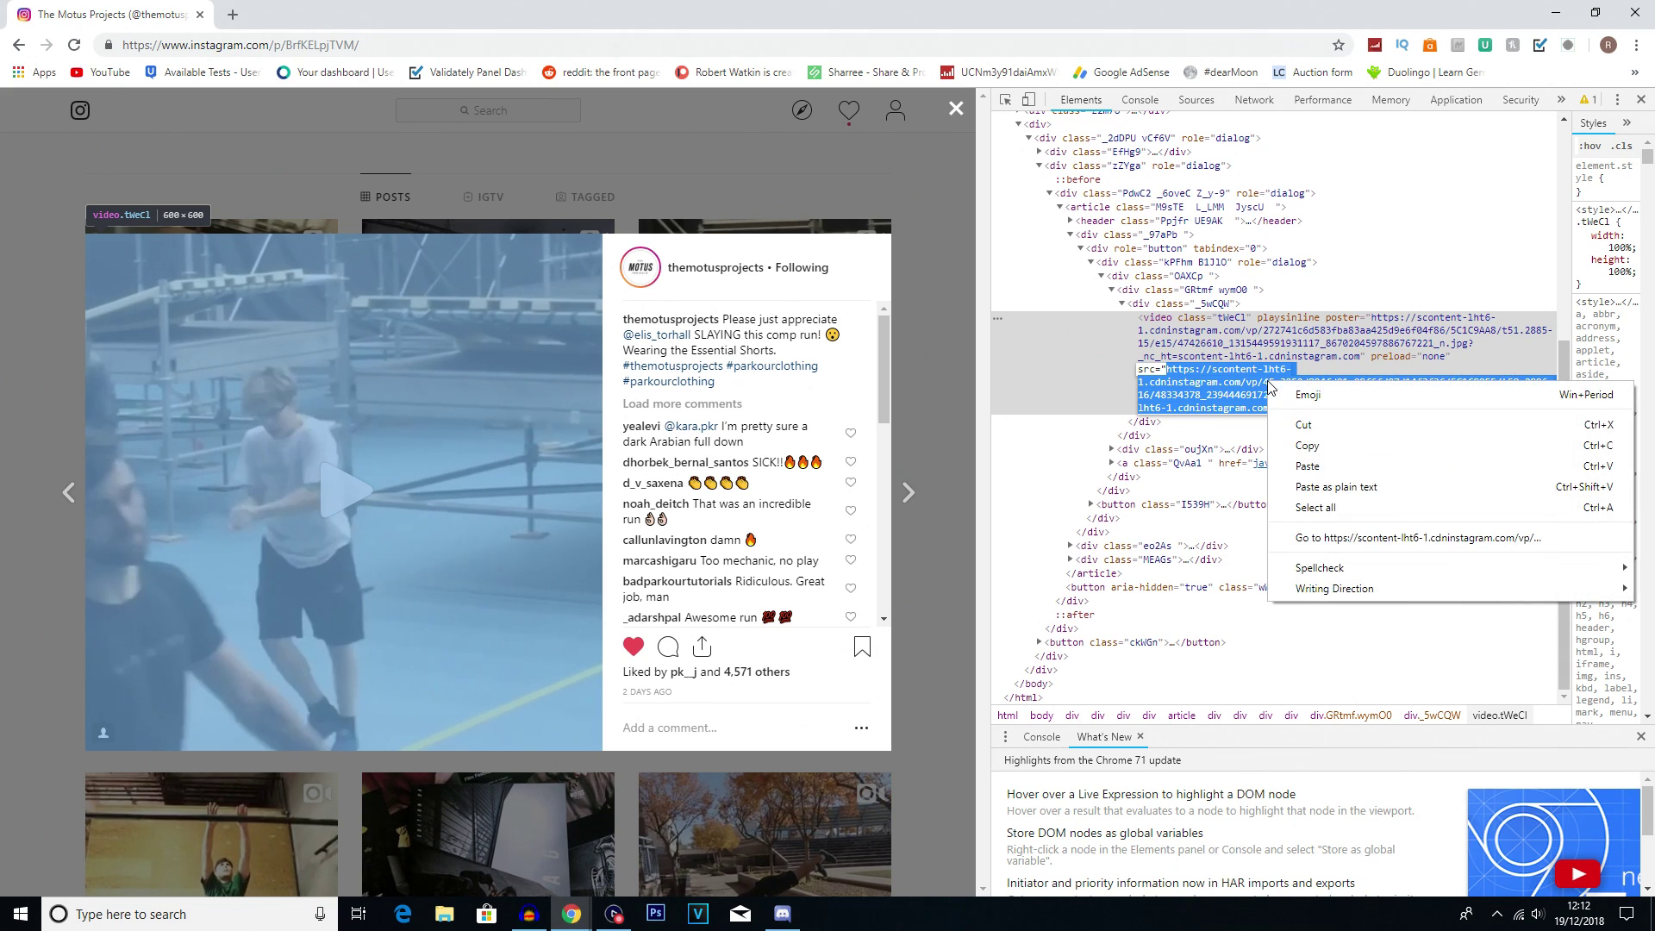
left_click(1319, 448)
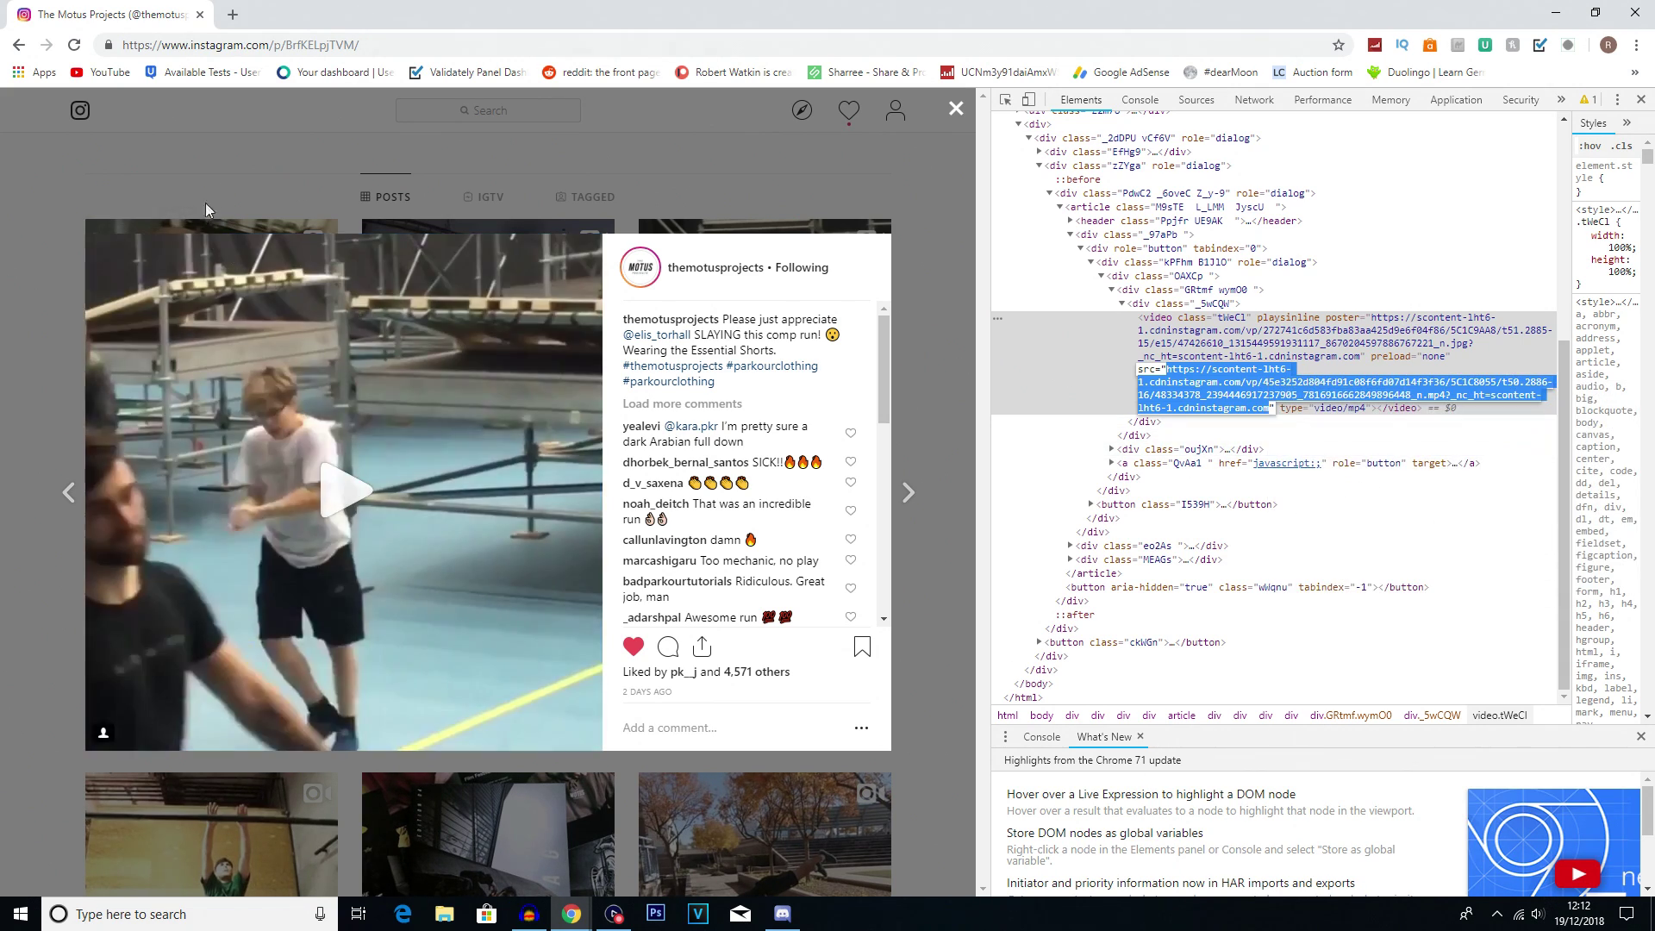
left_click(233, 15)
key("ctrl+v")
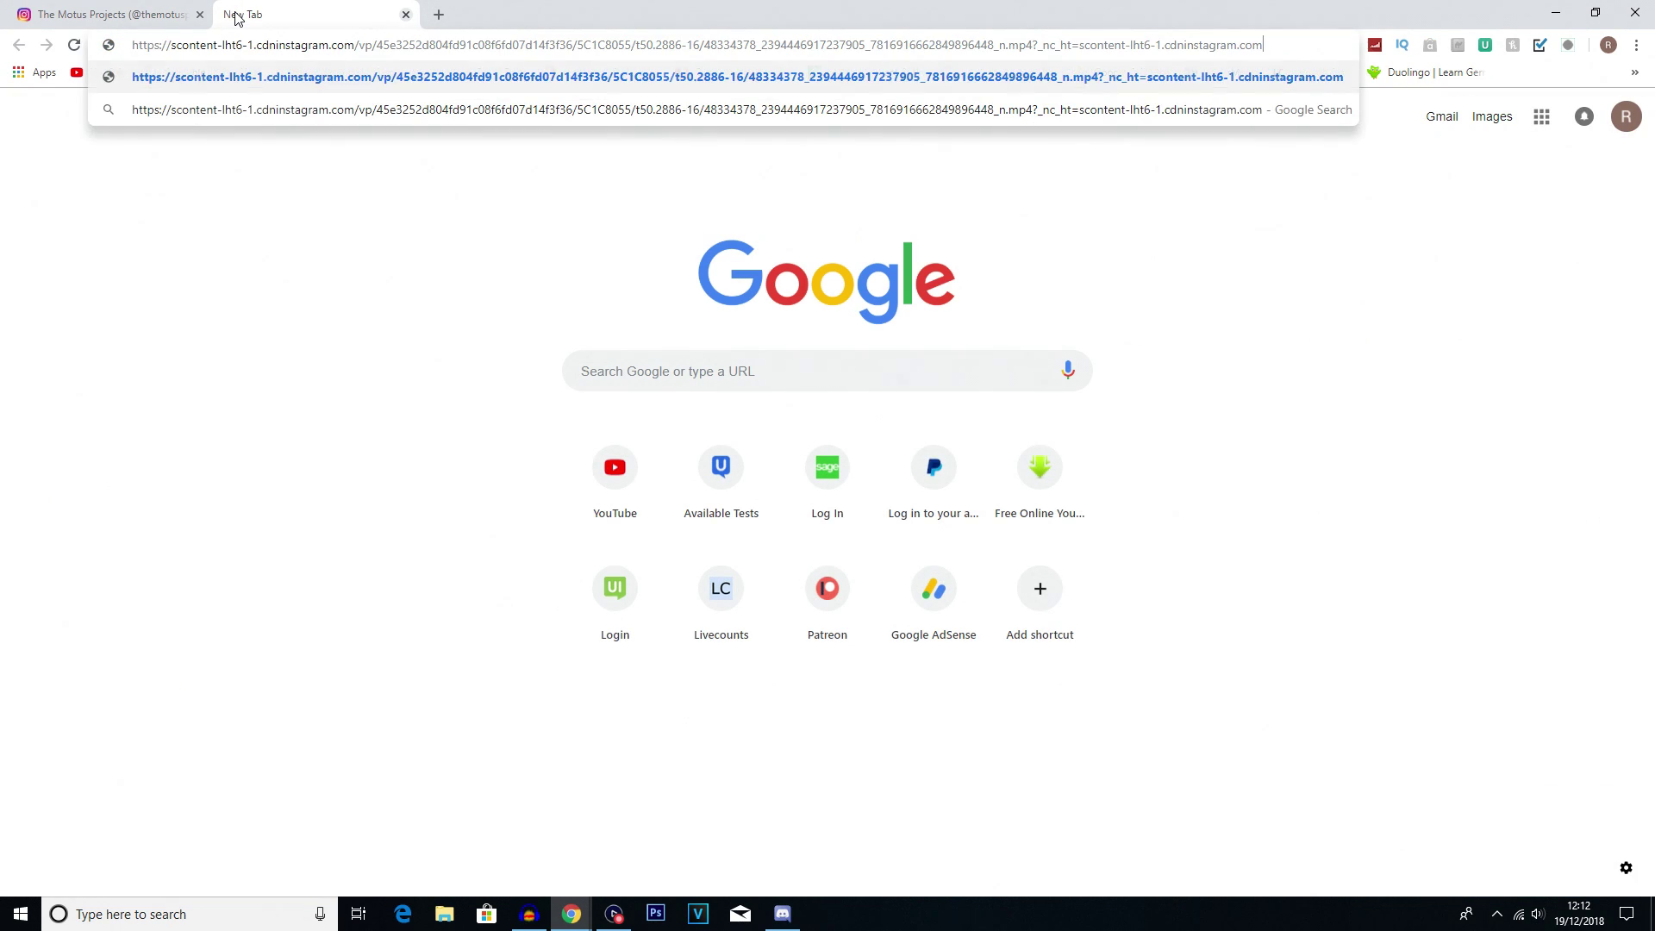
key("Return")
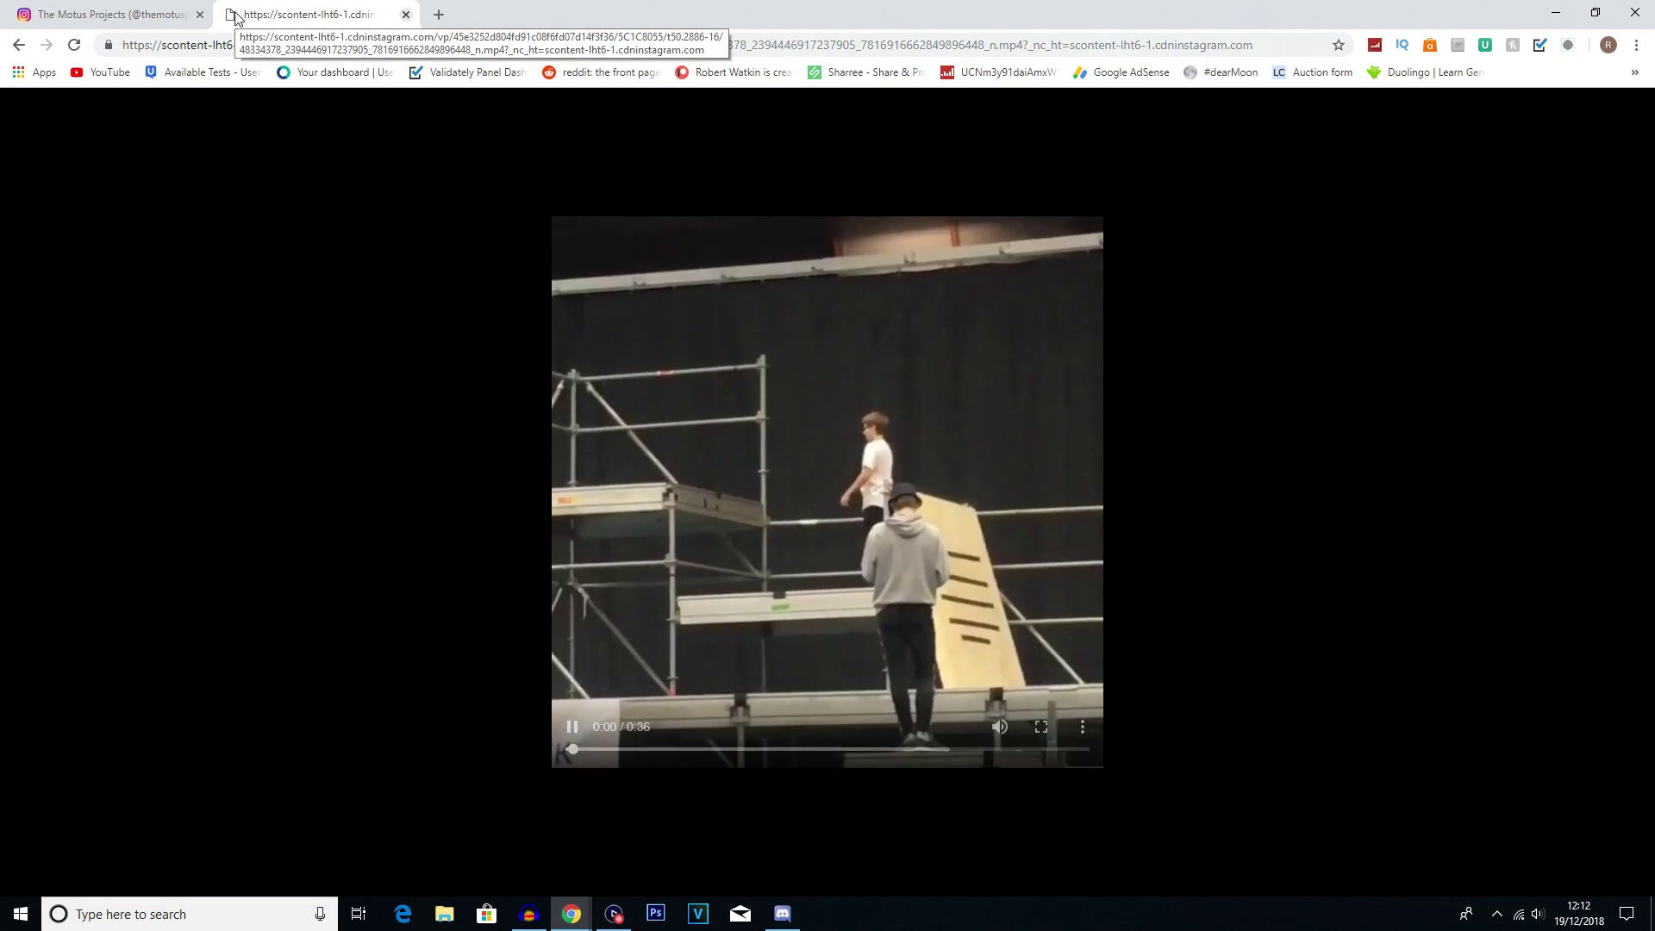
left_click(573, 727)
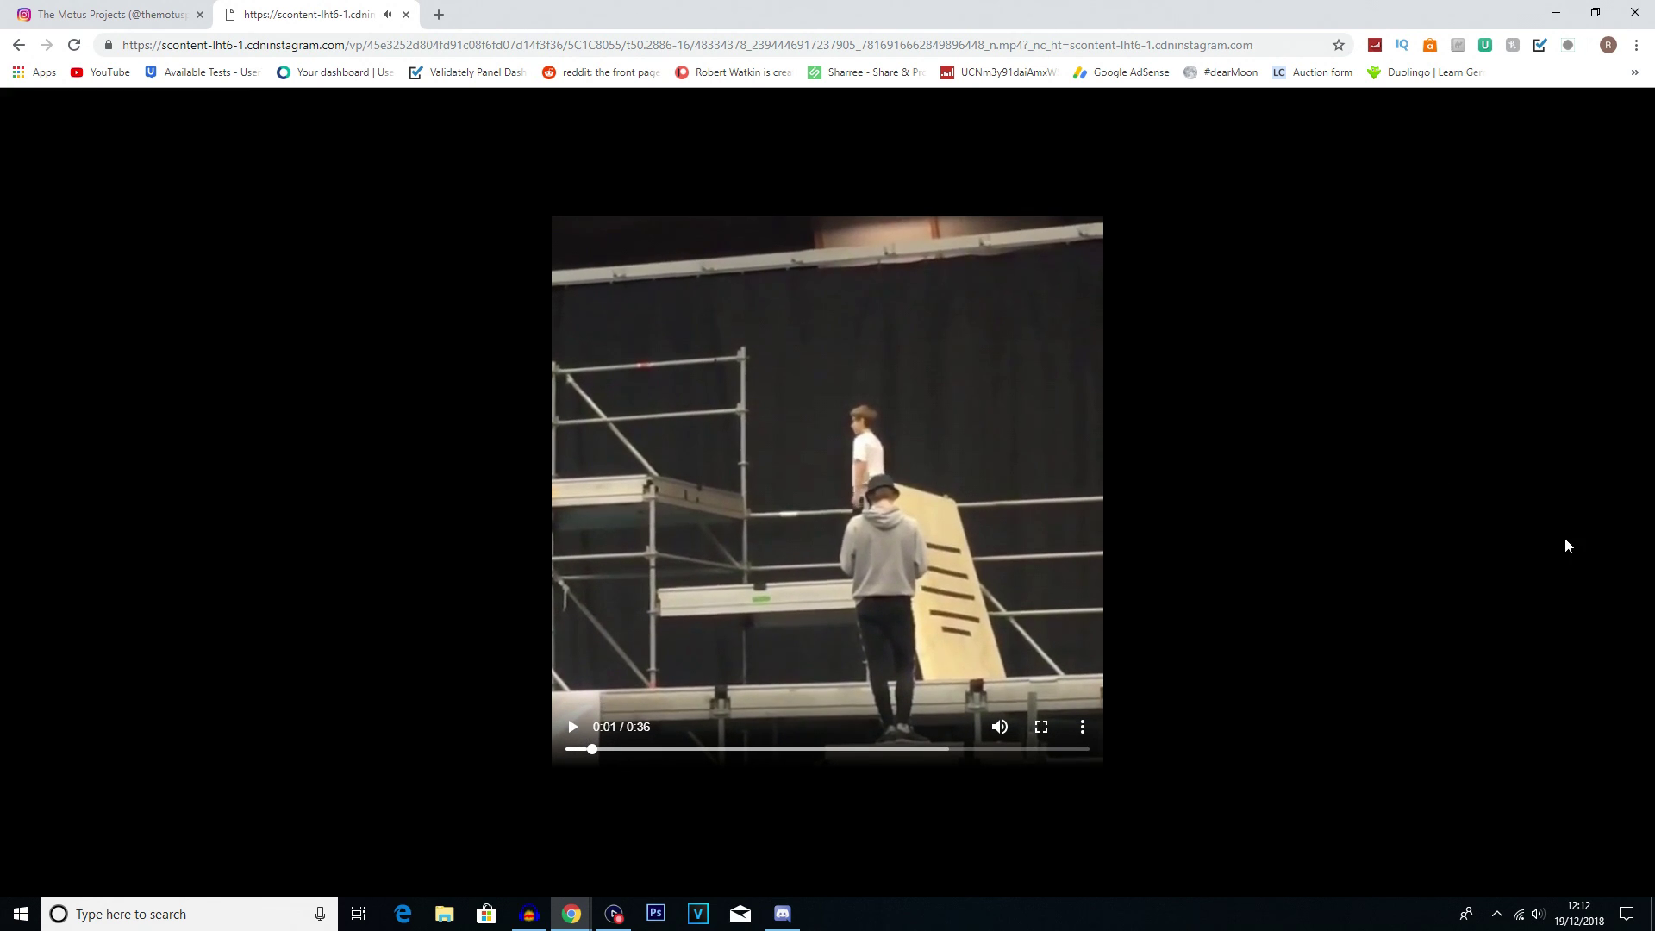
right_click(850, 393)
Save the clip to the Desktop as MPEG-4 movie named parkourCoolKid.
left_click(905, 471)
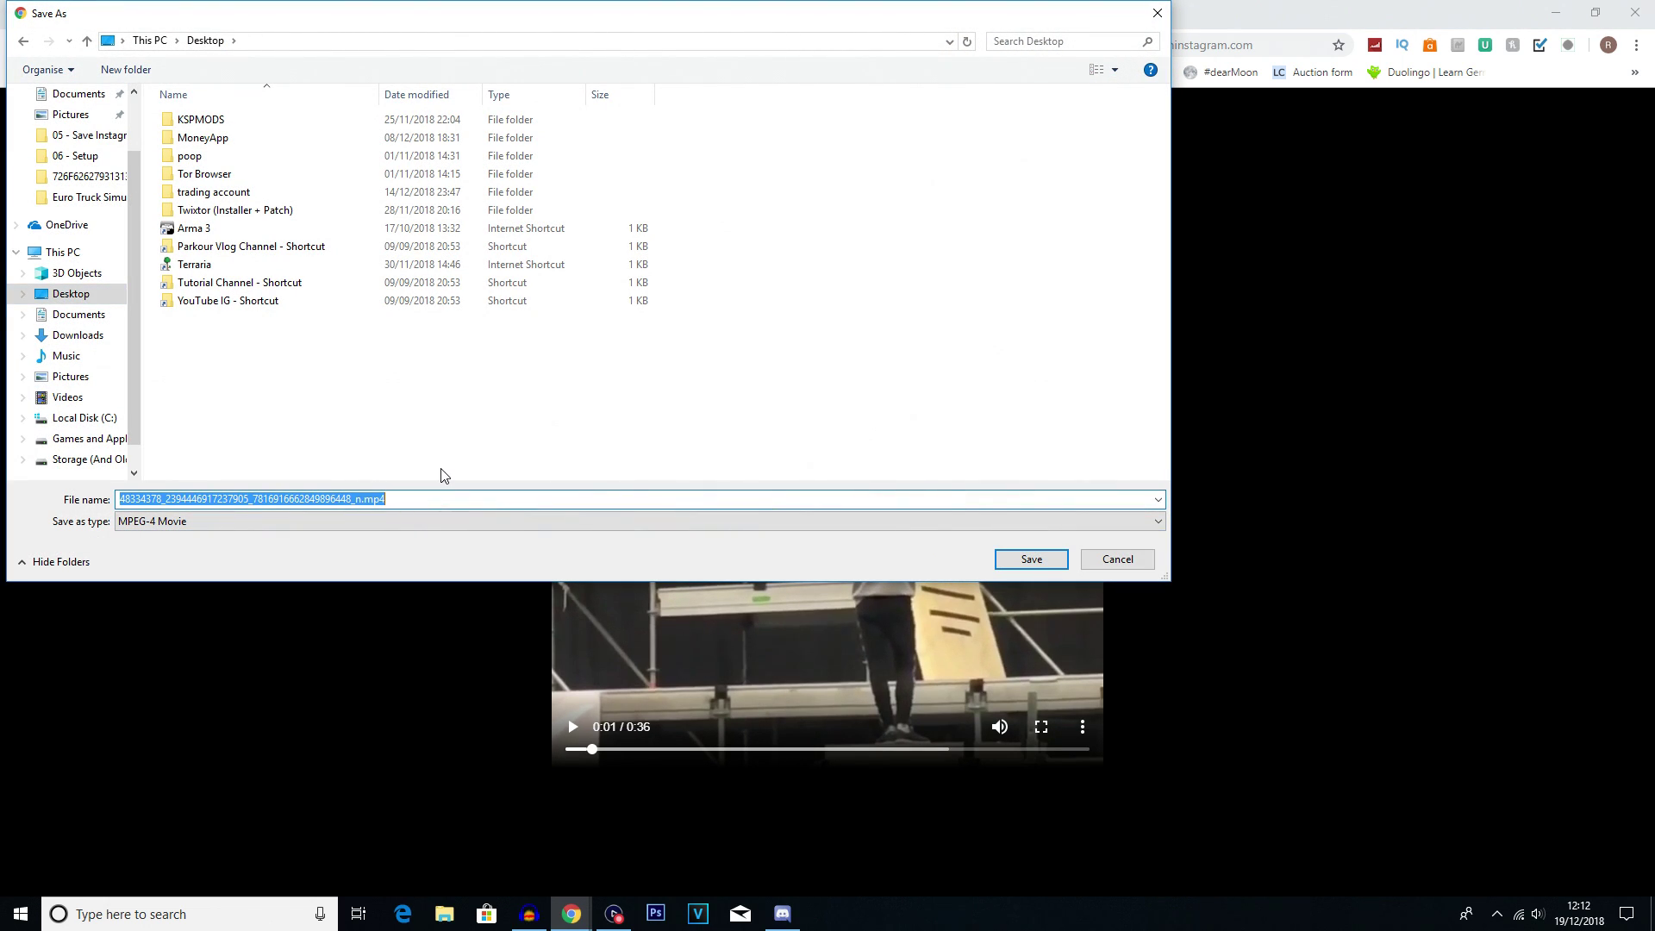
type("parkour")
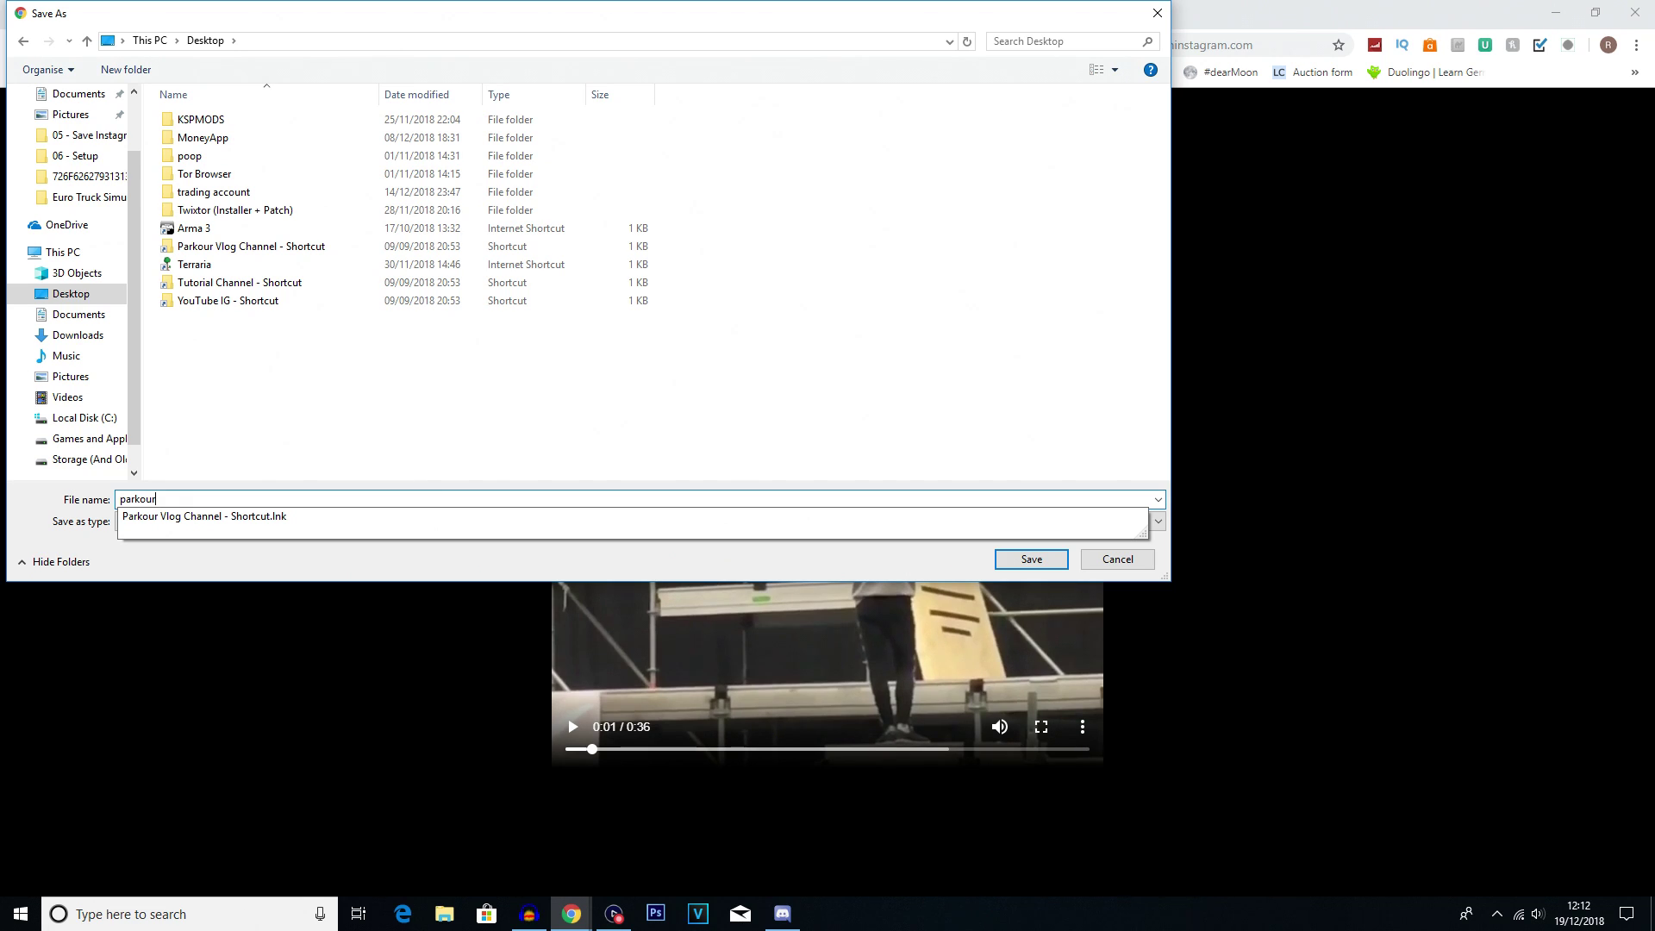
type("CoolKid")
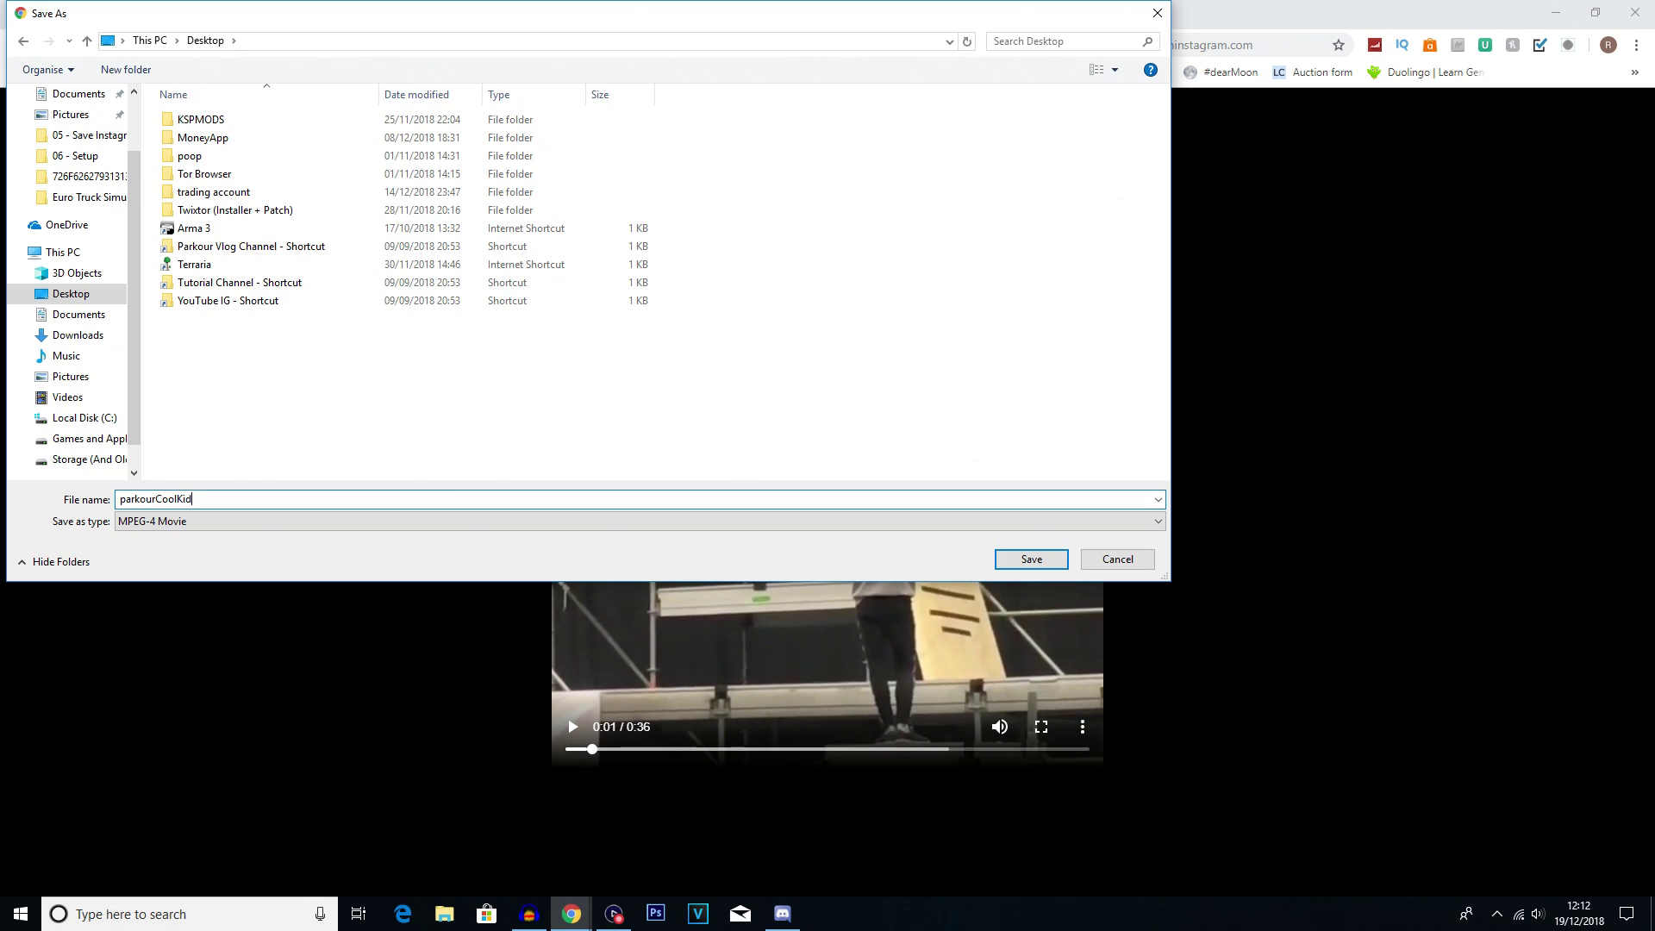
key("Return")
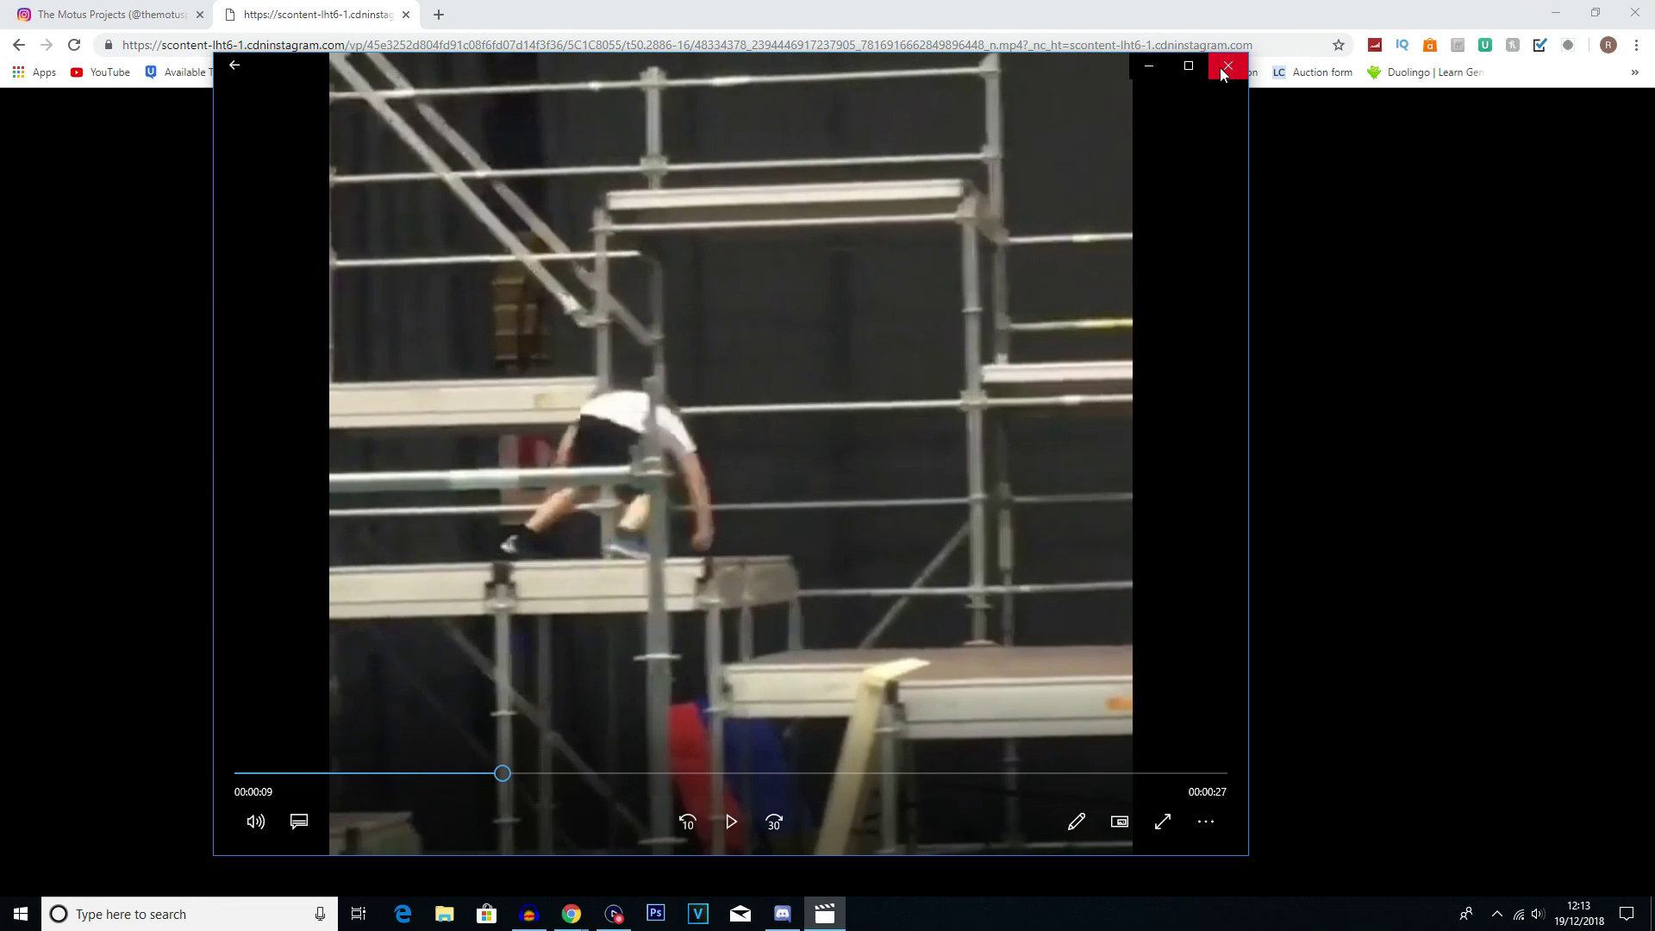
Close the Films & TV player after watching parkourCoolKid.mp4.
left_click(1223, 74)
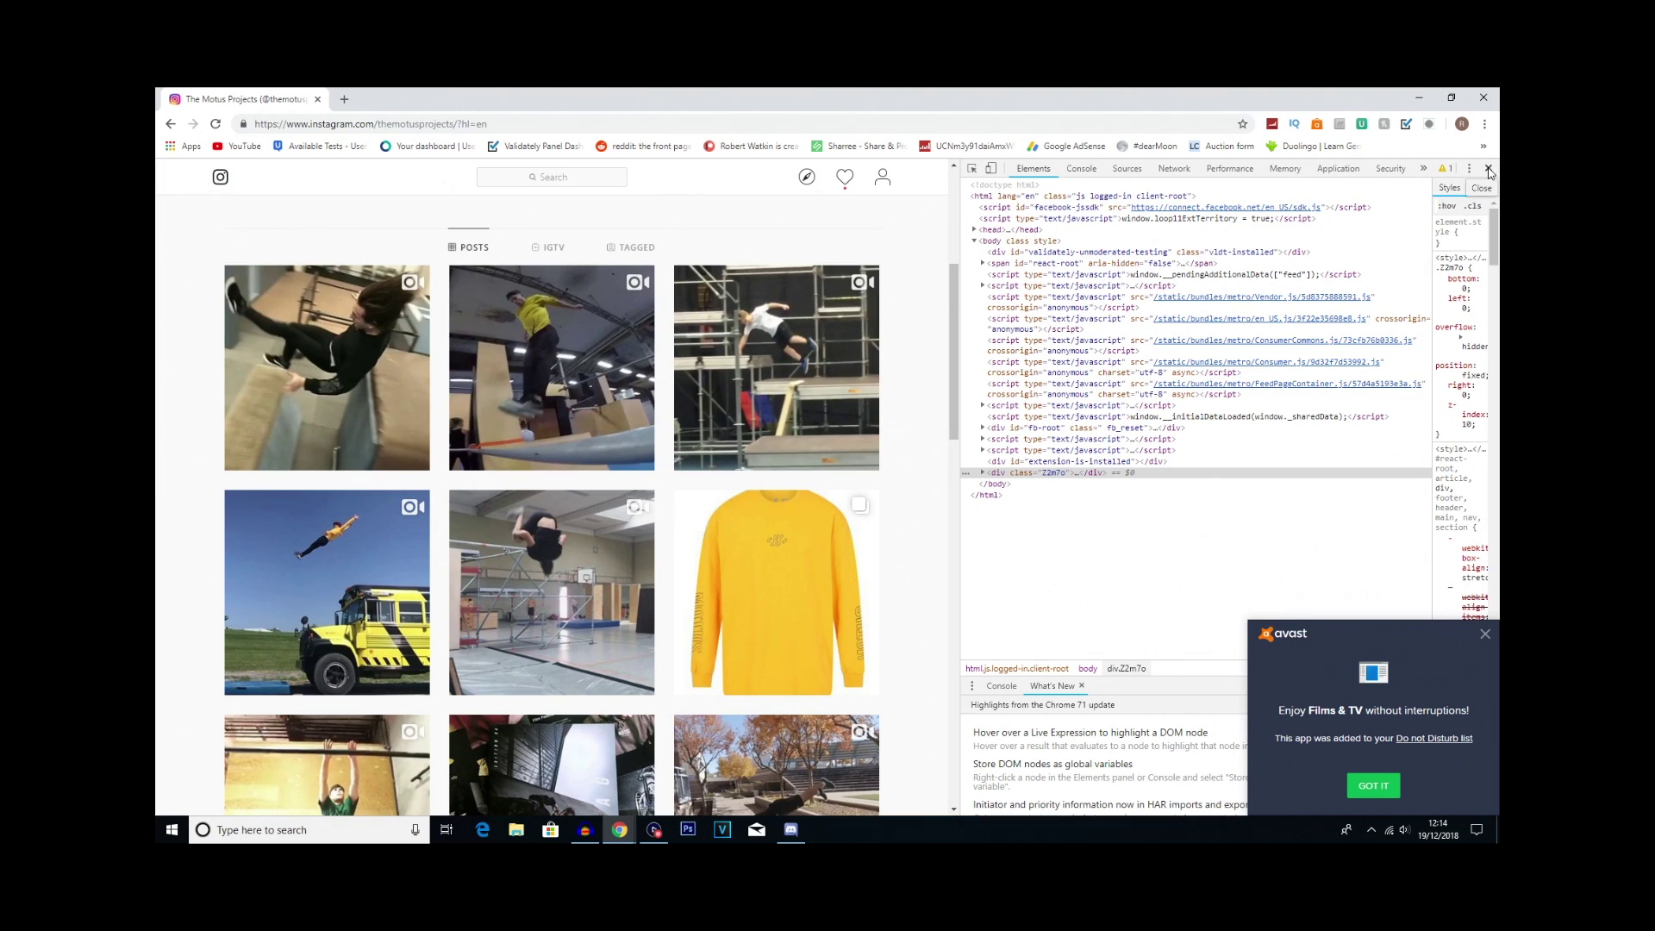
Return to the themotusprojects Instagram profile and scroll up to its header.
left_click(1488, 169)
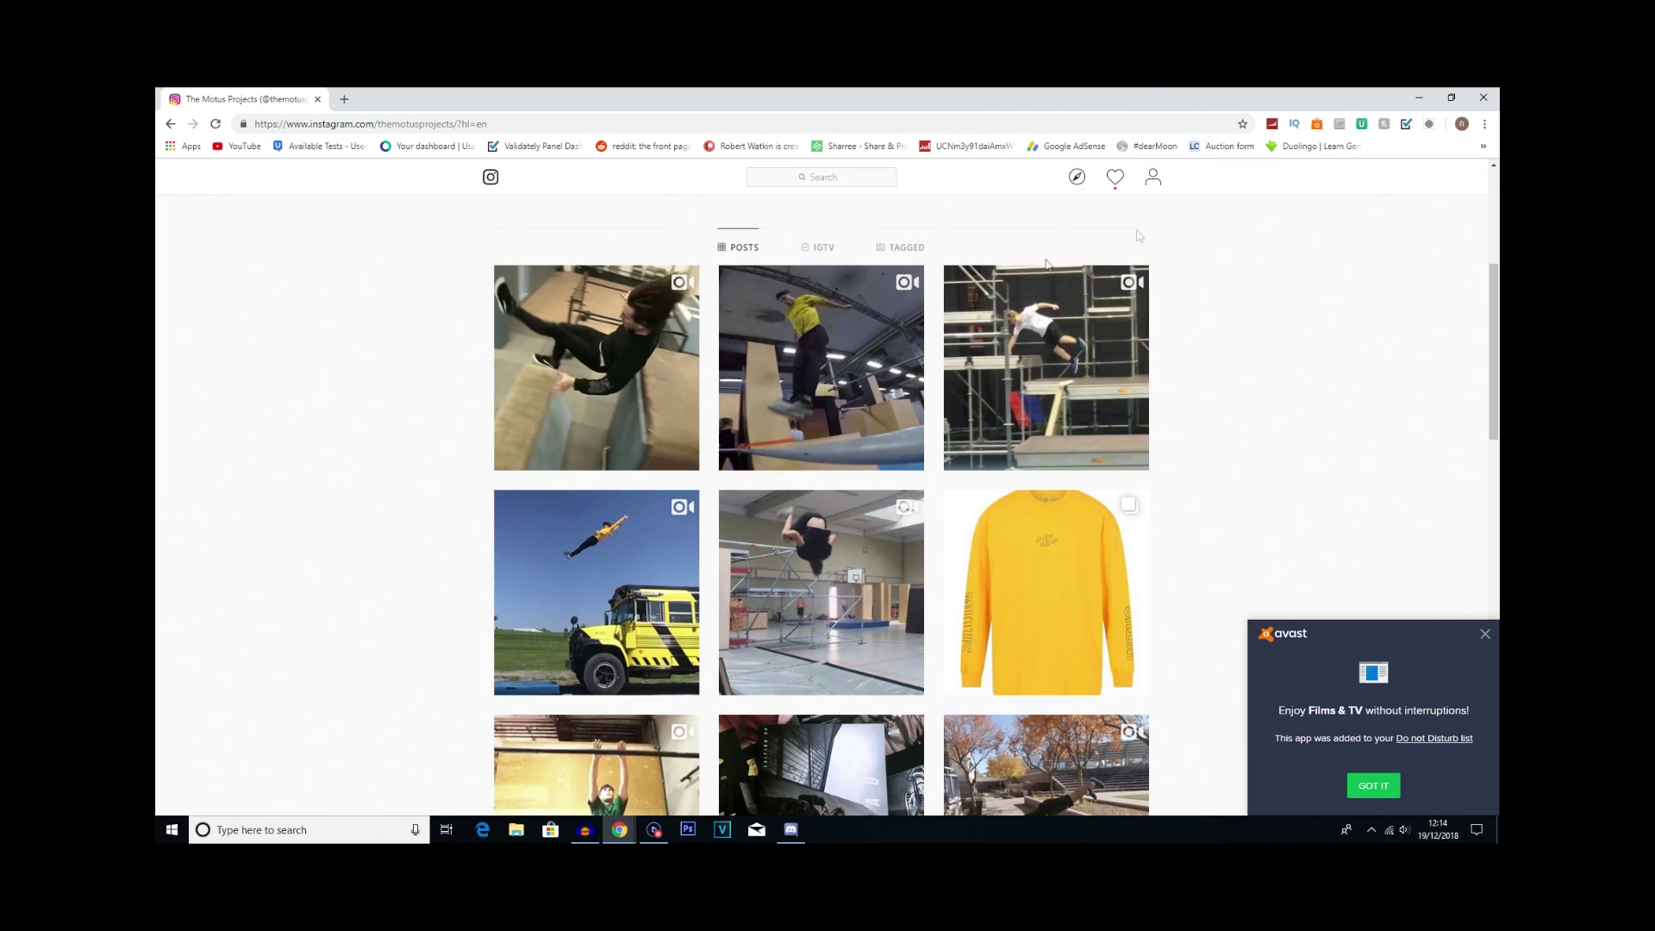
scroll(1048, 265, "up", 4)
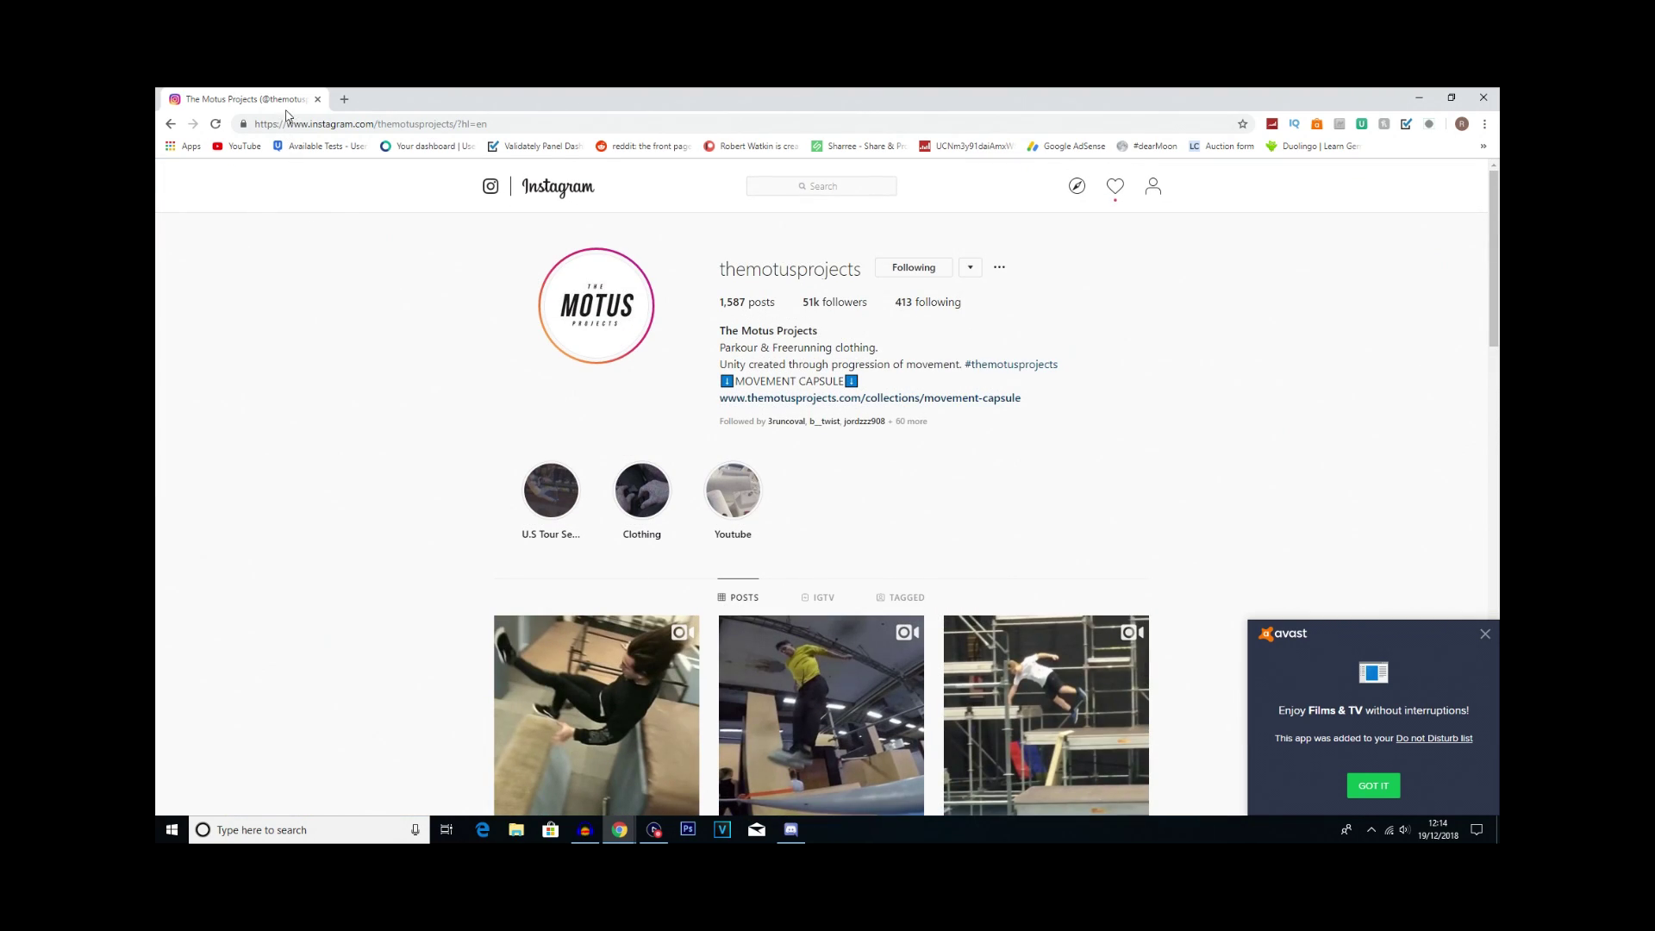